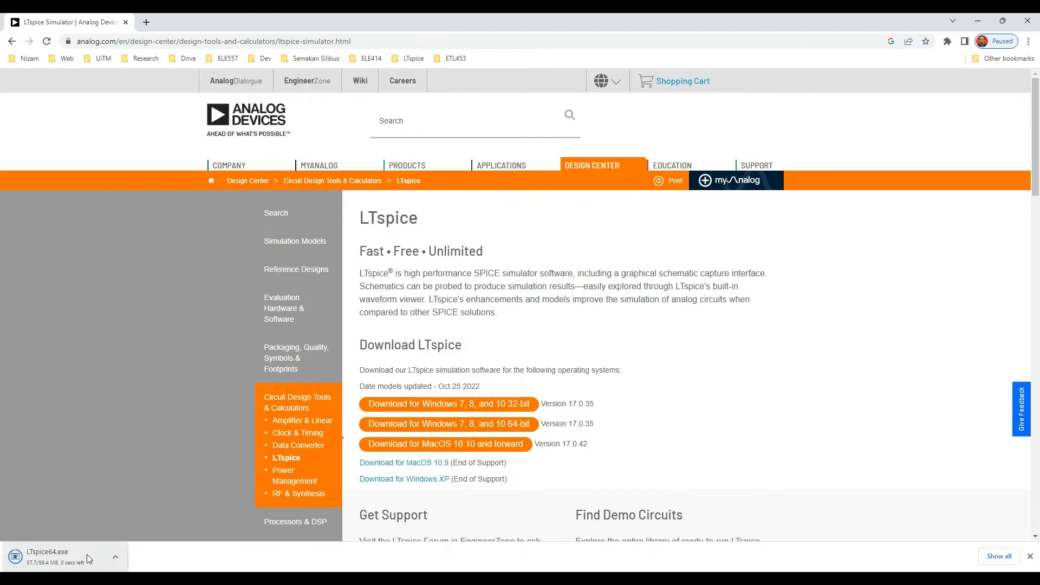
- Launch the downloaded LTspice64 installer from the Downloads folder
{"action": "left_click", "coordinate": [86, 554]}
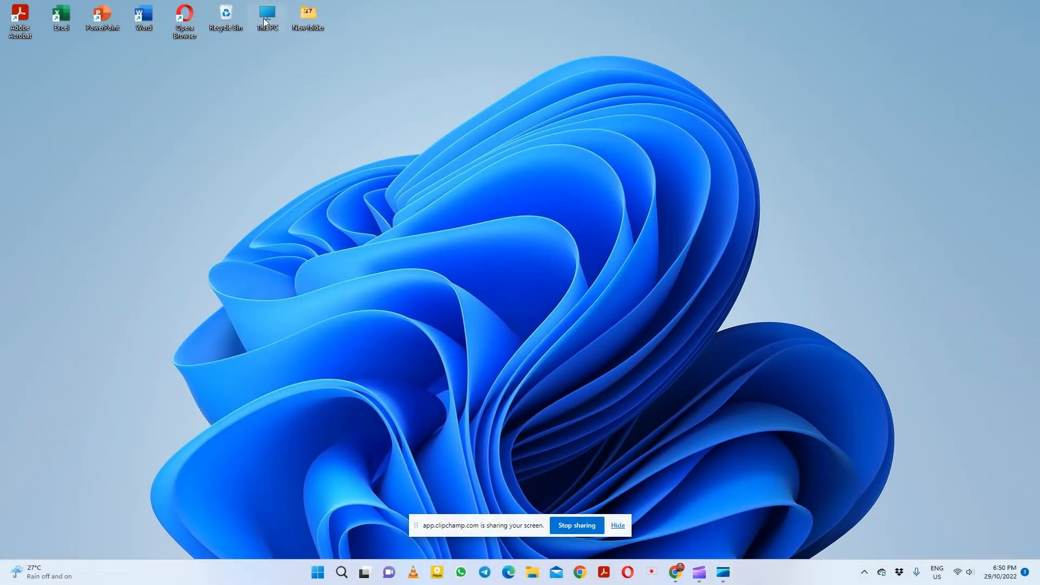
{"action": "double_click", "coordinate": [265, 21]}
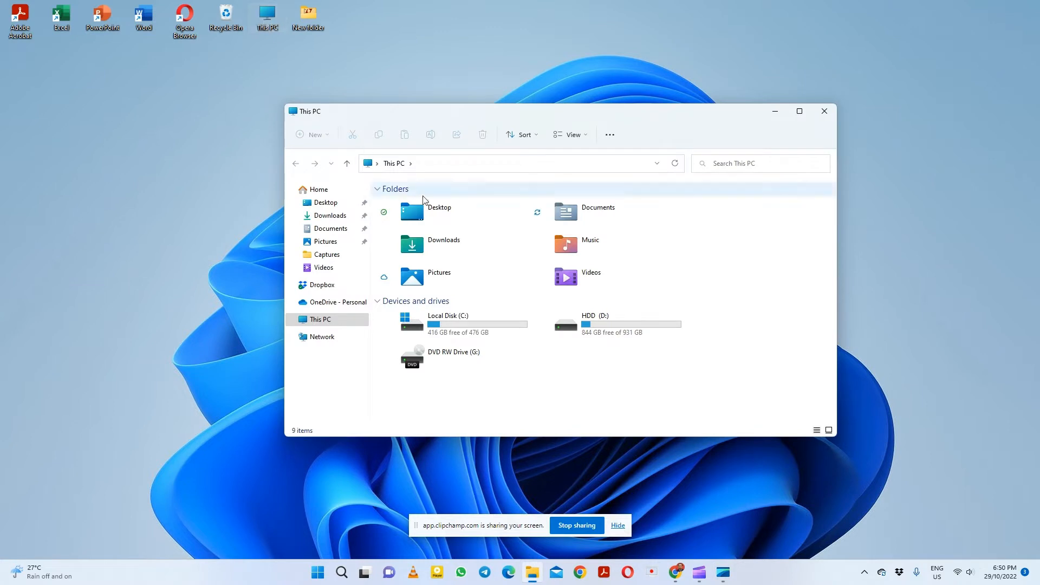
{"action": "double_click", "coordinate": [449, 245]}
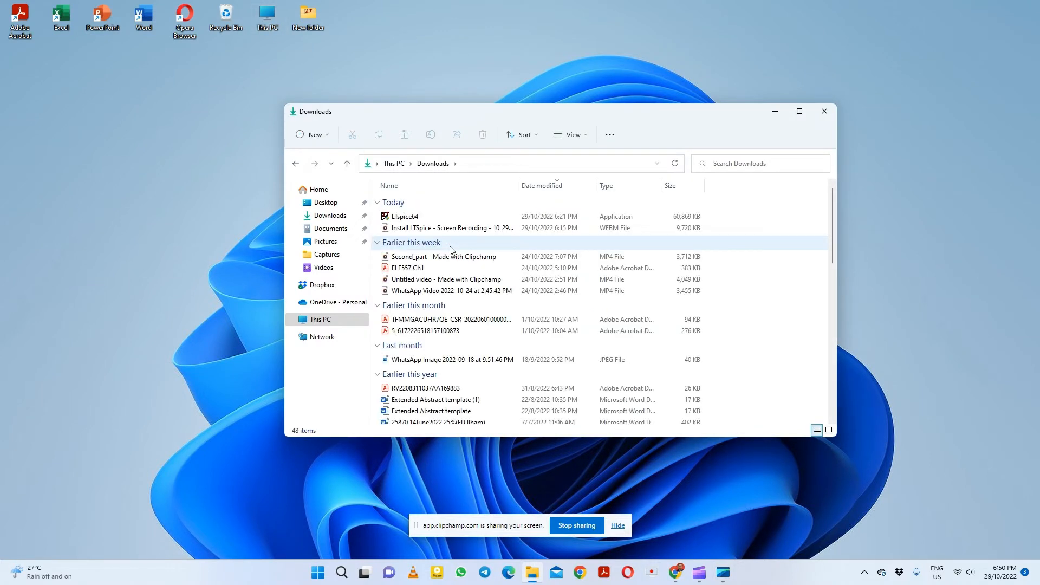
{"action": "double_click", "coordinate": [417, 217]}
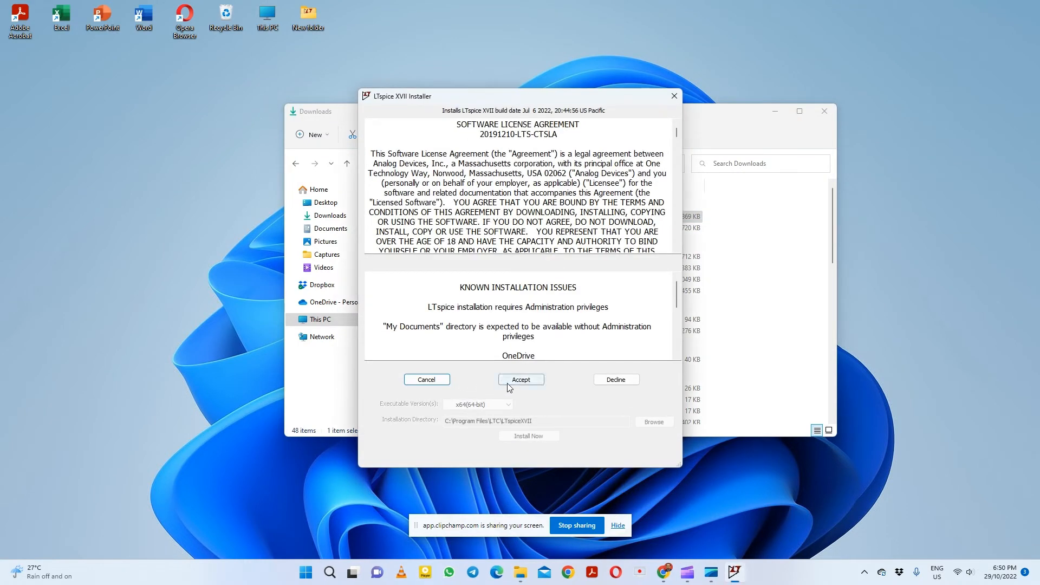
- Accept the license agreement and install the x64 version of LTspice XVII with the Overwrite Installation option
{"action": "left_click", "coordinate": [523, 383]}
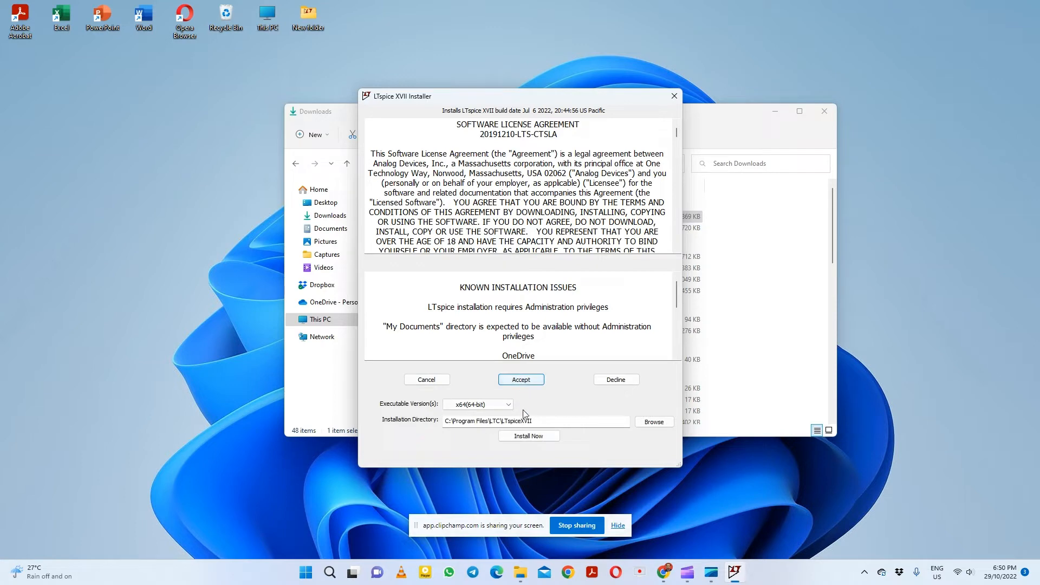
{"action": "left_click", "coordinate": [530, 437]}
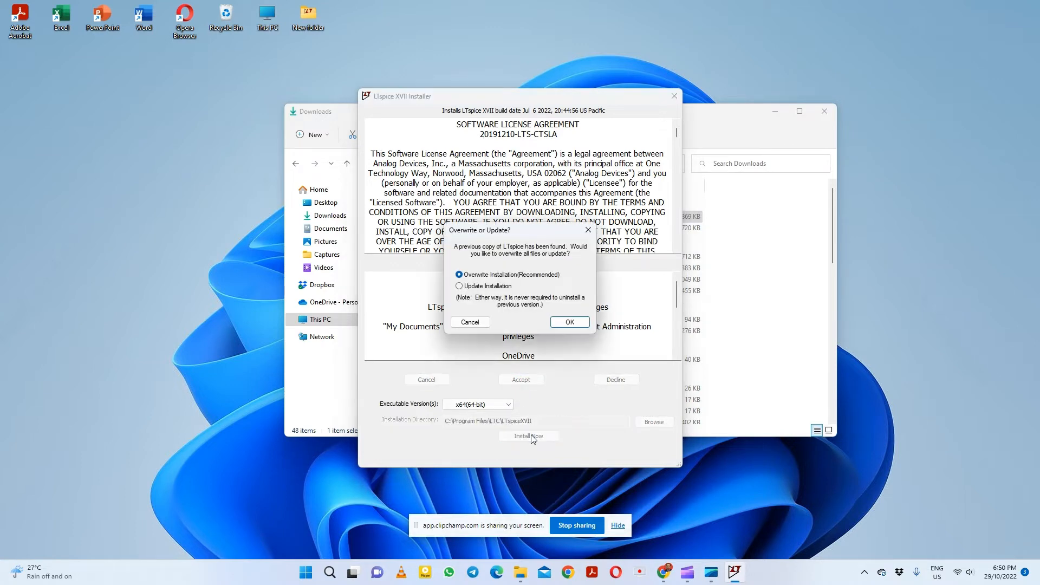
{"action": "left_click", "coordinate": [575, 322]}
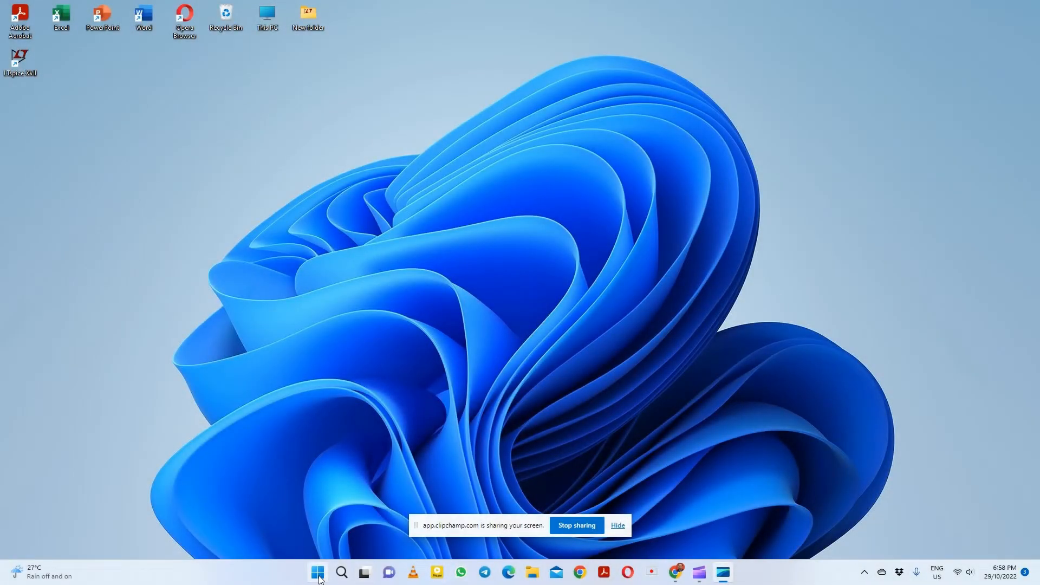
- Start LTspice XVII, decline the Web Sync update and maximize the program window
{"action": "left_click", "coordinate": [318, 573]}
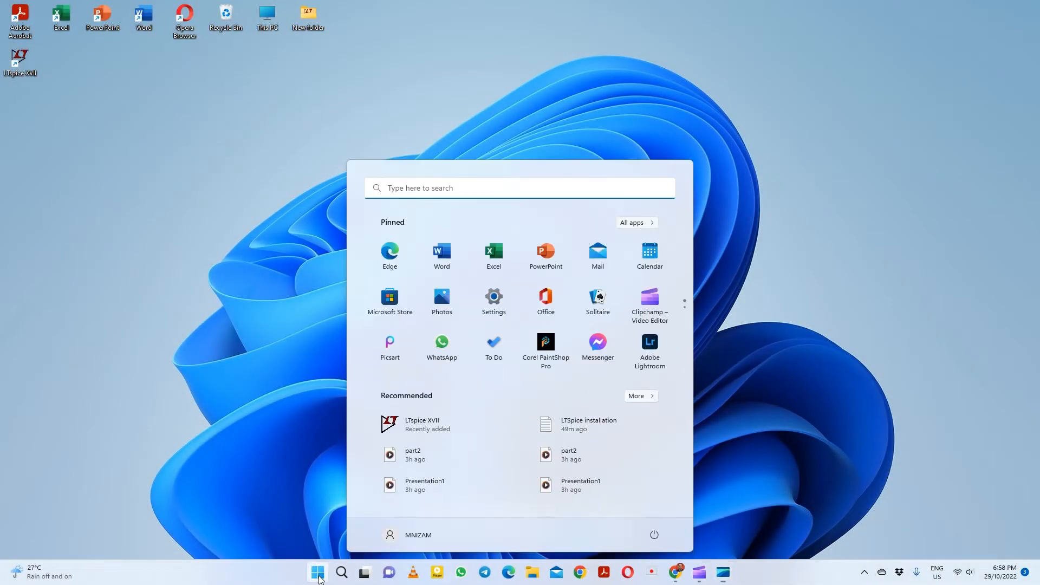
{"action": "left_click", "coordinate": [408, 423]}
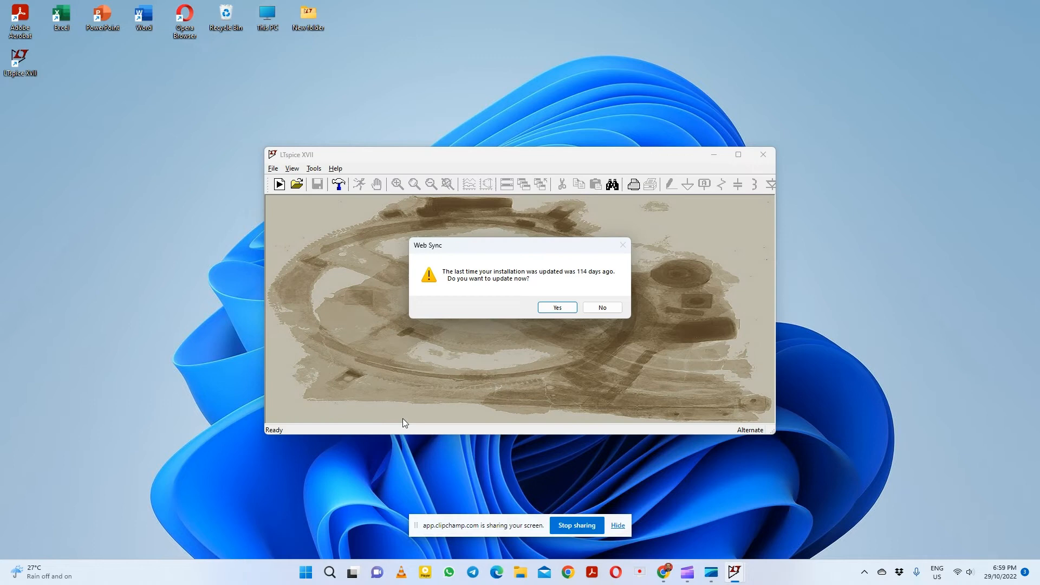
{"action": "left_click", "coordinate": [602, 307]}
{"action": "left_click", "coordinate": [739, 155]}
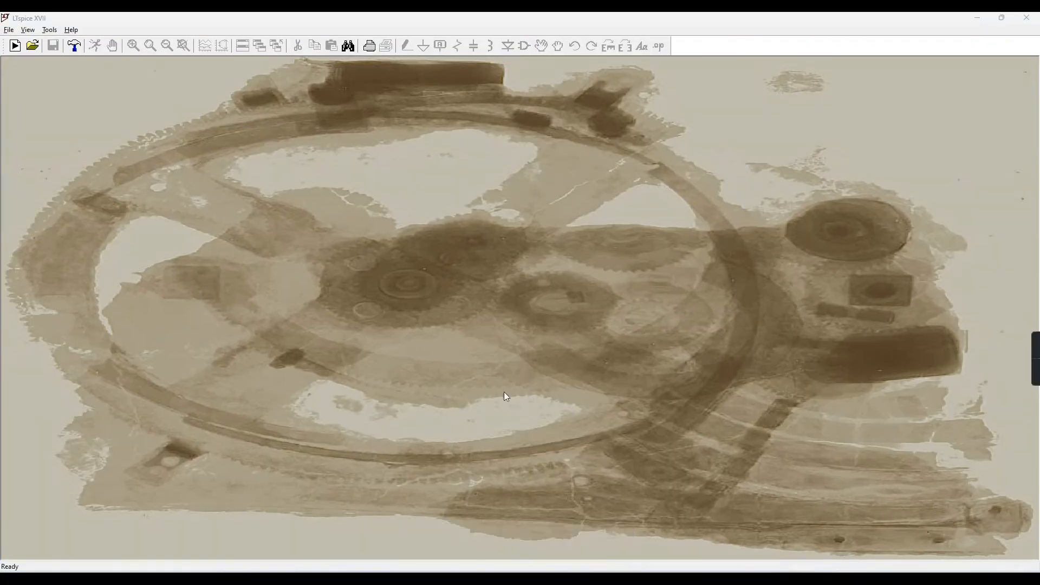
- Create a new schematic and save it as "simple voltage divider" in the LTspiceXVII documents folder
{"action": "left_click", "coordinate": [15, 46]}
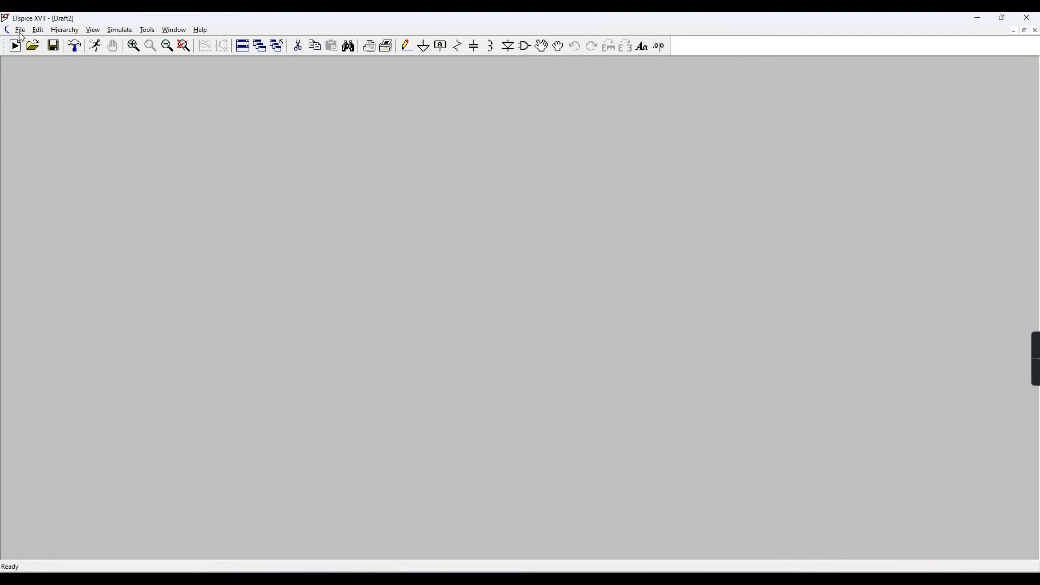
{"action": "left_click", "coordinate": [20, 30]}
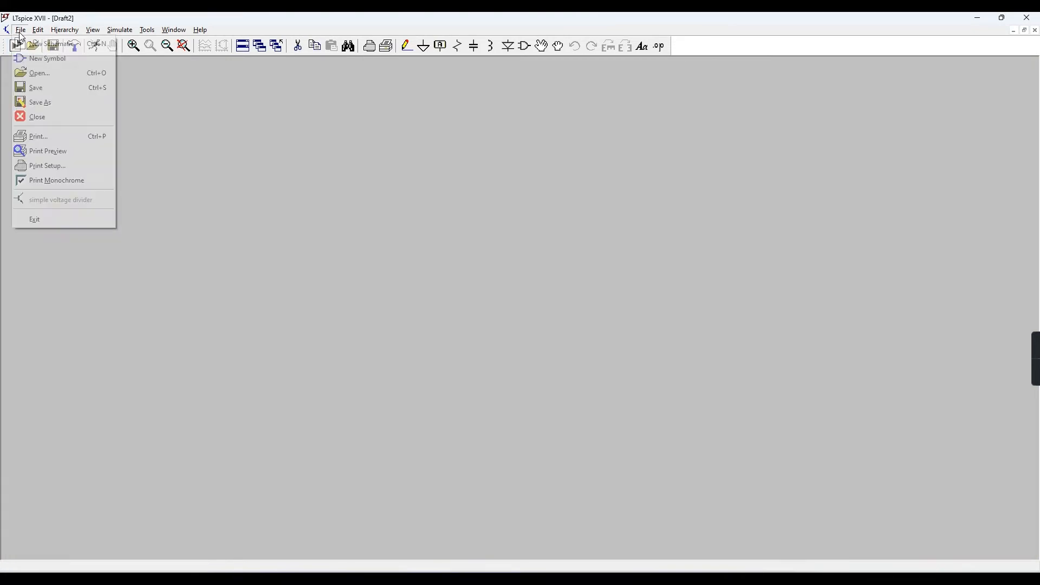
{"action": "left_click", "coordinate": [35, 103]}
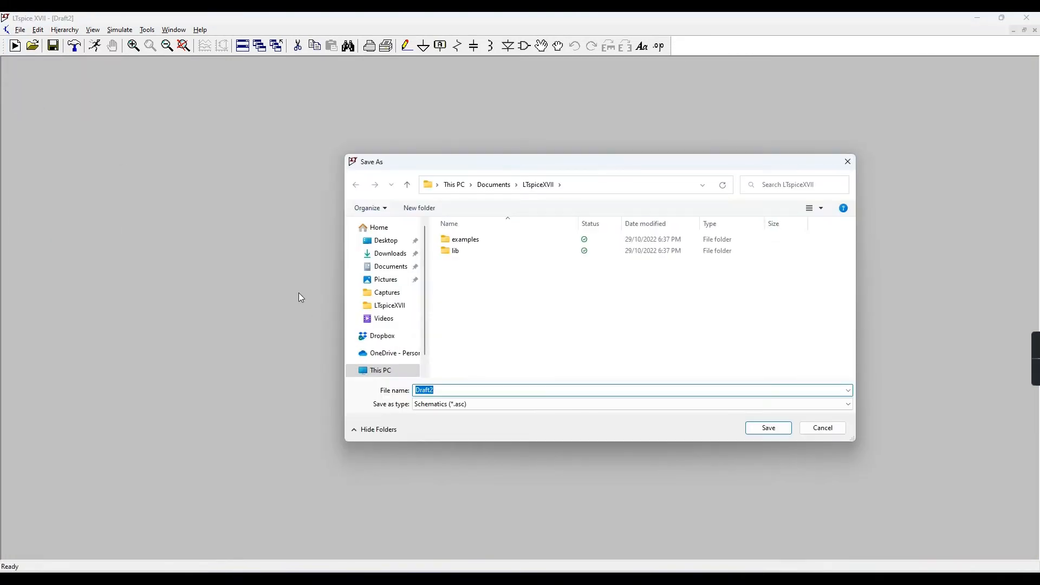
{"action": "type", "text": "simple voltage divider"}
{"action": "left_click", "coordinate": [757, 431]}
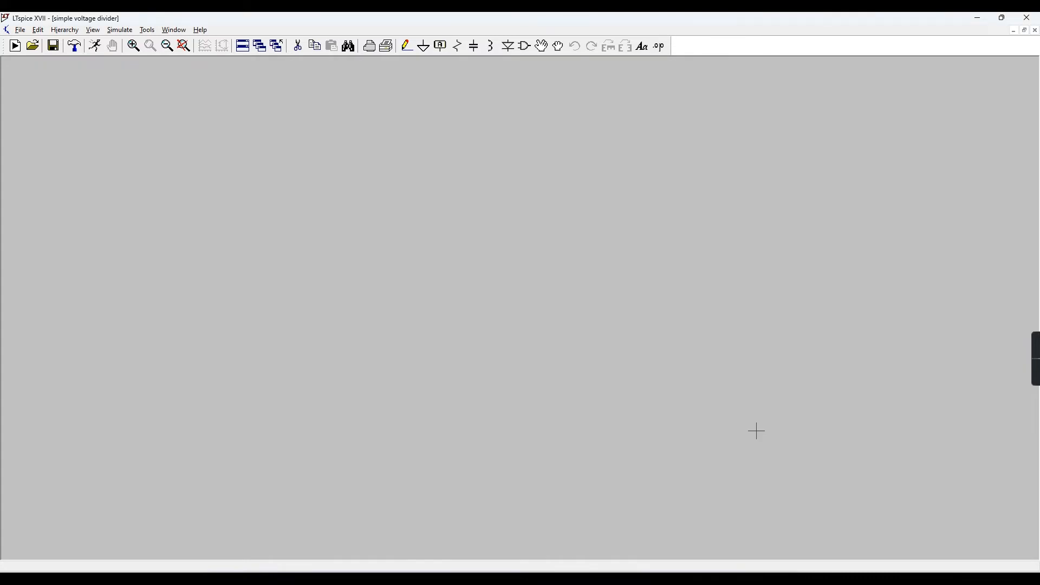
- Place one voltage source component upright on the left side of the schematic
{"action": "left_click", "coordinate": [526, 48]}
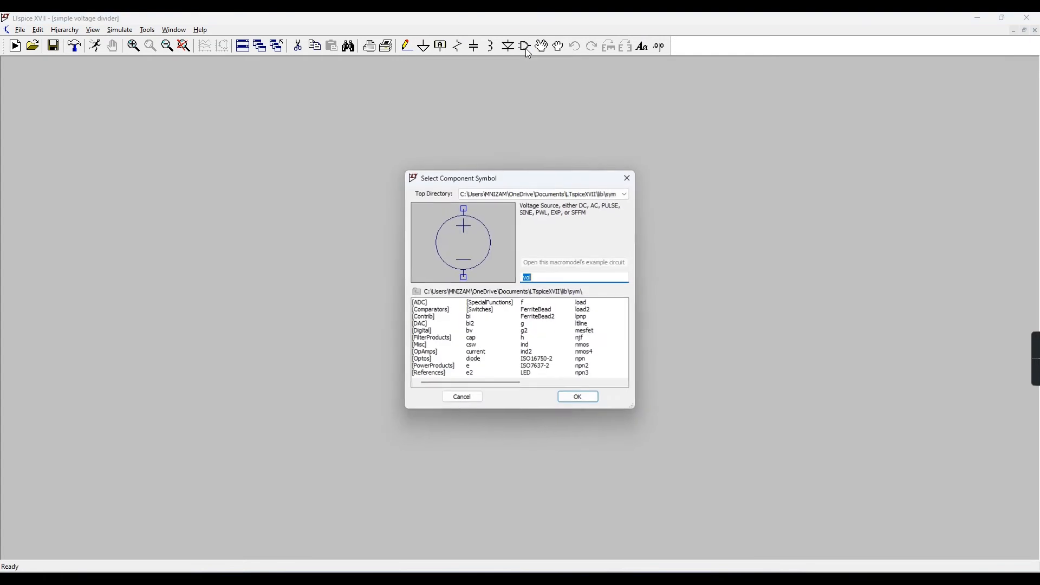
{"action": "left_click", "coordinate": [579, 398]}
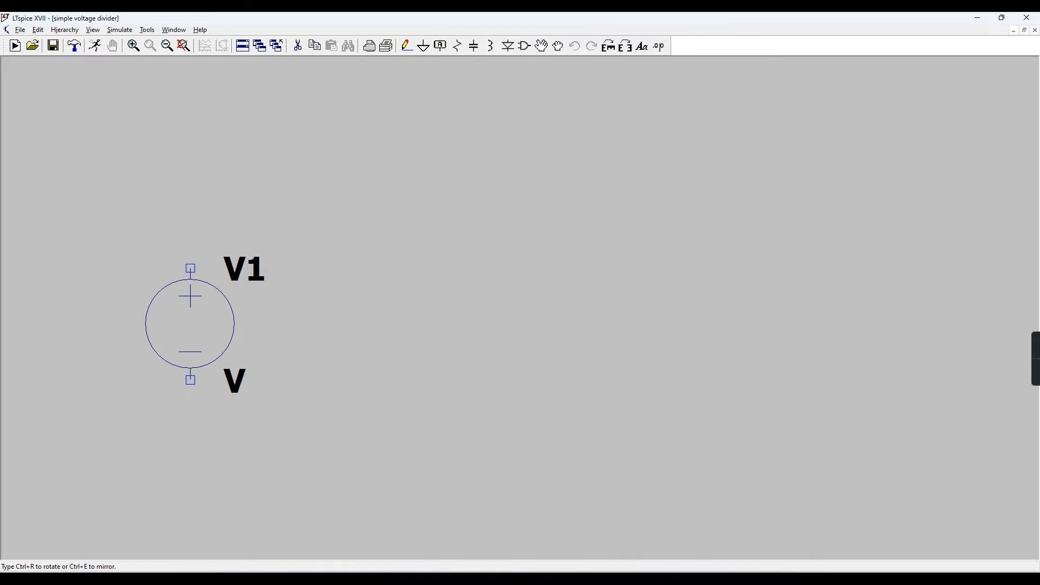
{"action": "left_click", "coordinate": [190, 324]}
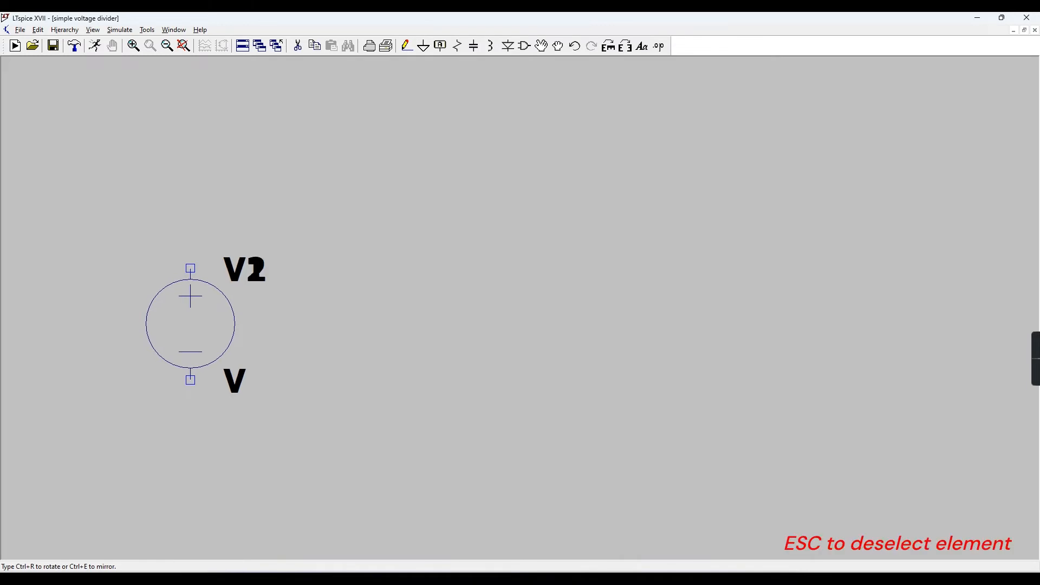
{"action": "key", "text": "Escape"}
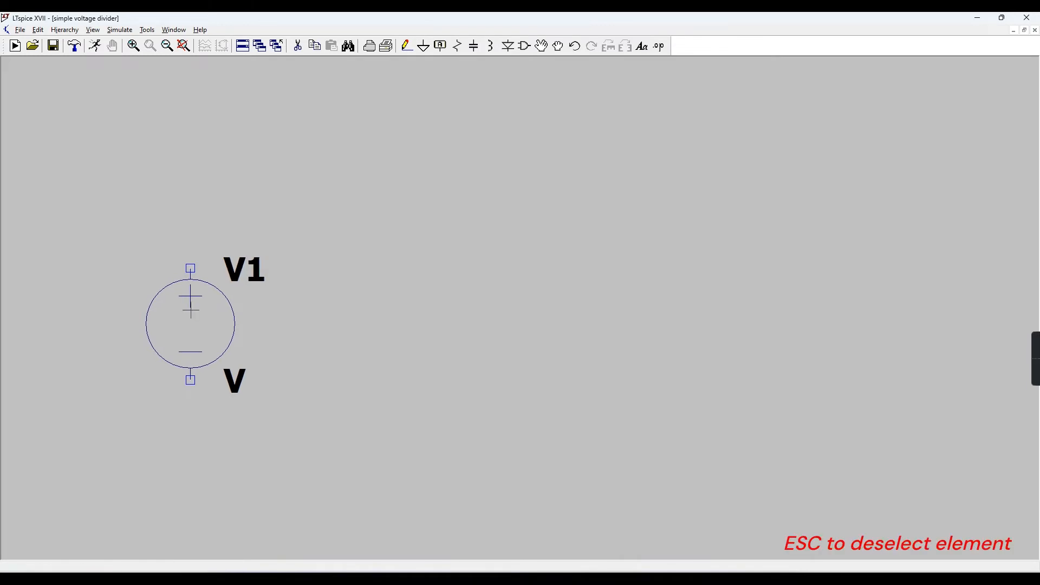
- Place a horizontal resistor R1 above and right of the source, and a vertical resistor R2 level with the source on the right
{"action": "left_click", "coordinate": [459, 48]}
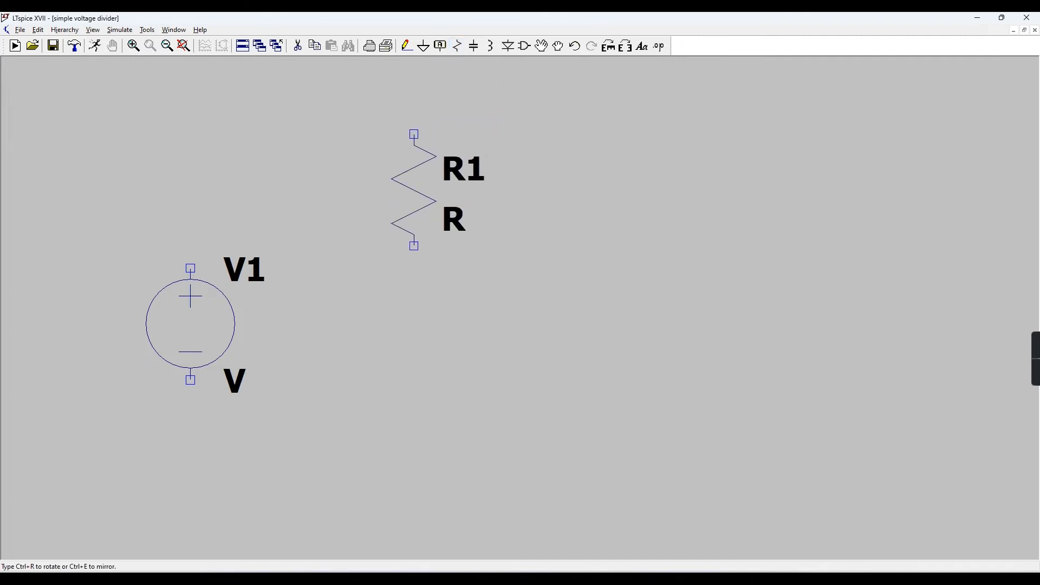
{"action": "key", "text": "ctrl+r"}
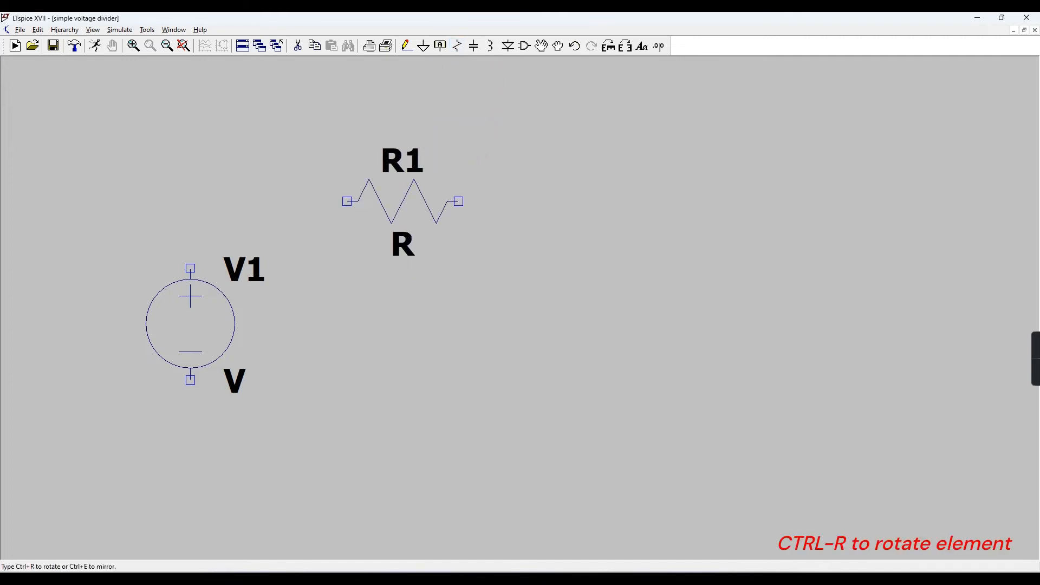
{"action": "left_click", "coordinate": [448, 201]}
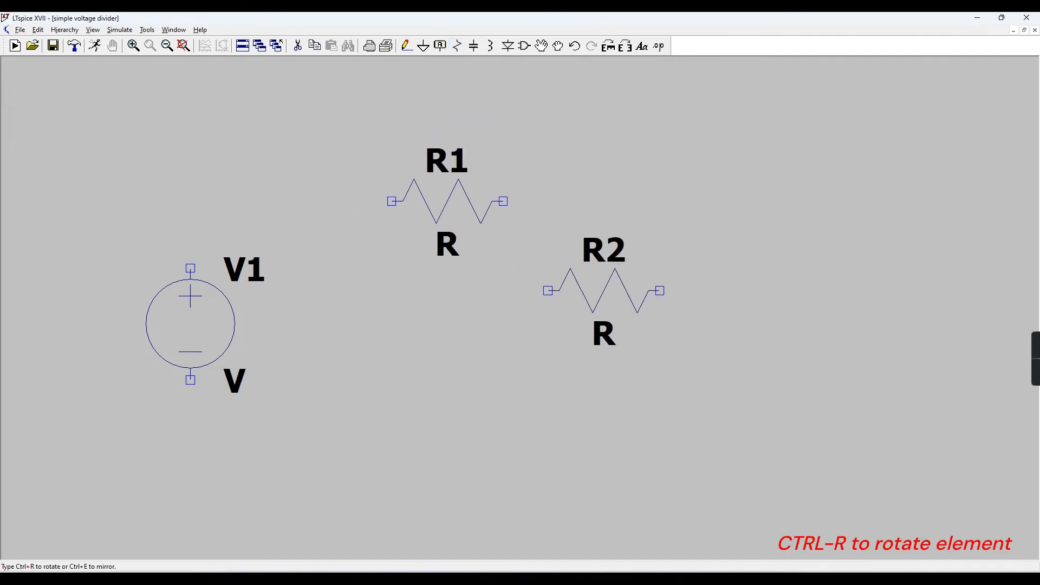
{"action": "key", "text": "ctrl+r"}
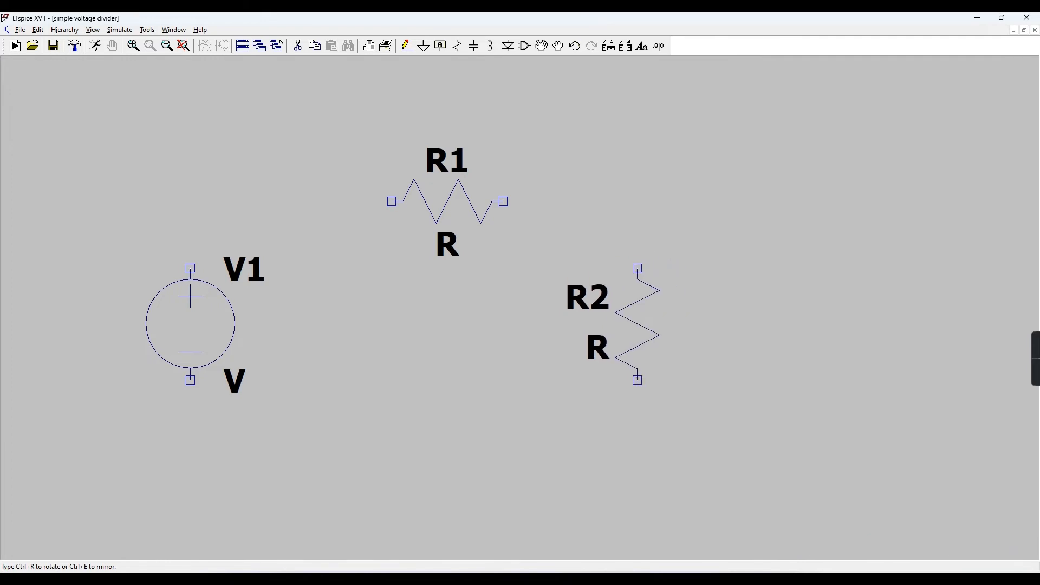
{"action": "left_click", "coordinate": [638, 324]}
{"action": "key", "text": "Escape"}
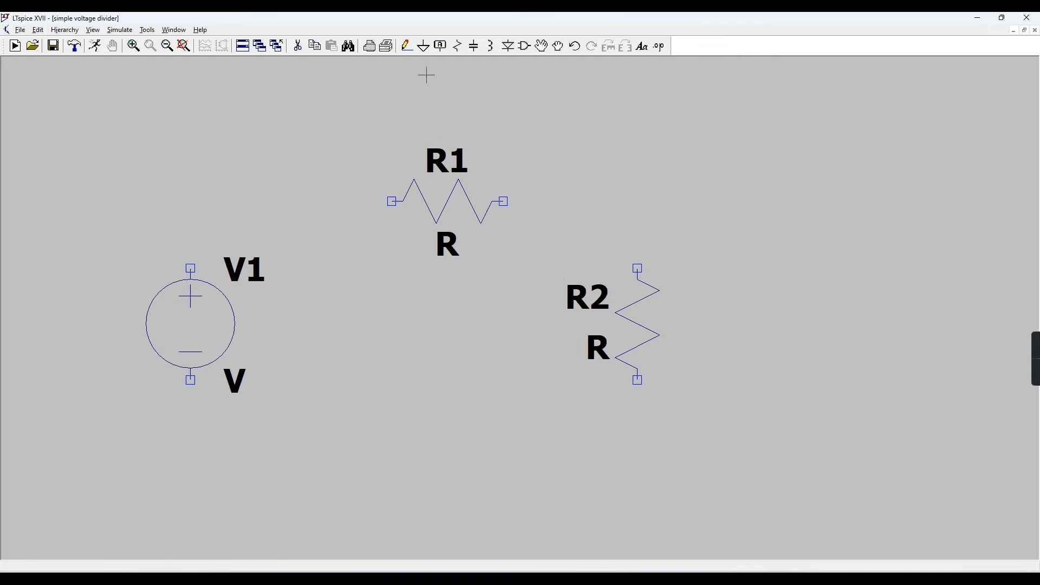
- Place two ground symbols, one just below voltage source V1 and one just below resistor R2
{"action": "left_click", "coordinate": [424, 49]}
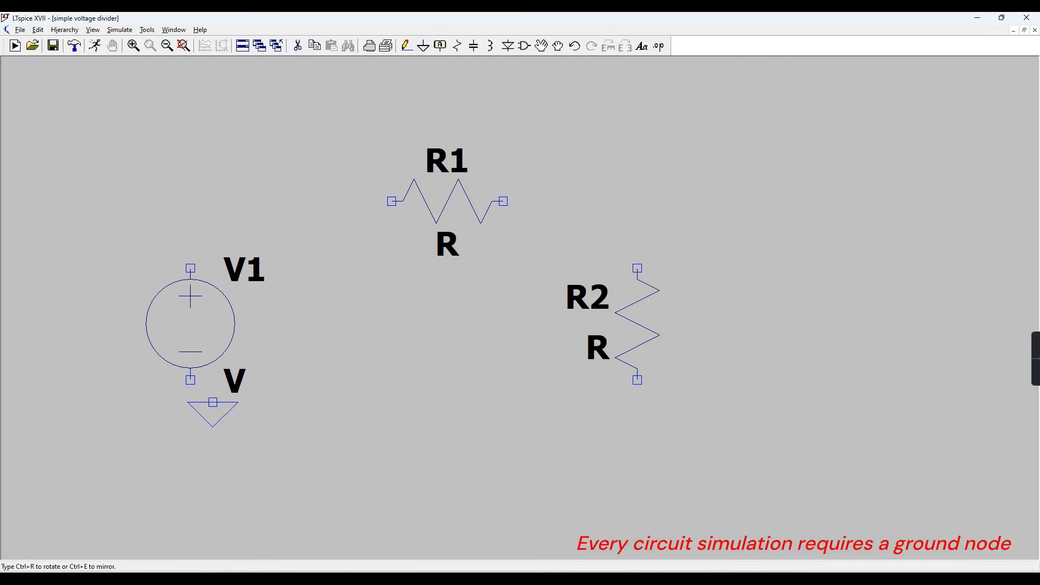
{"action": "left_click", "coordinate": [191, 402]}
{"action": "left_click", "coordinate": [637, 402]}
{"action": "key", "text": "Escape"}
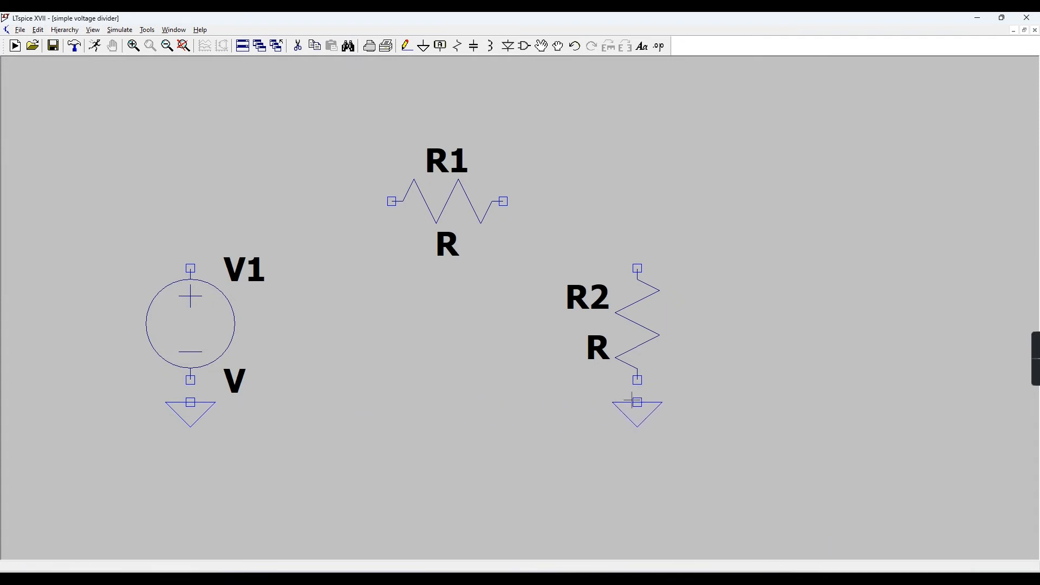
- Wire V1, R1 and R2 in series, connecting the lower ends of V1 and R2 to their ground symbols
{"action": "left_click", "coordinate": [408, 47]}
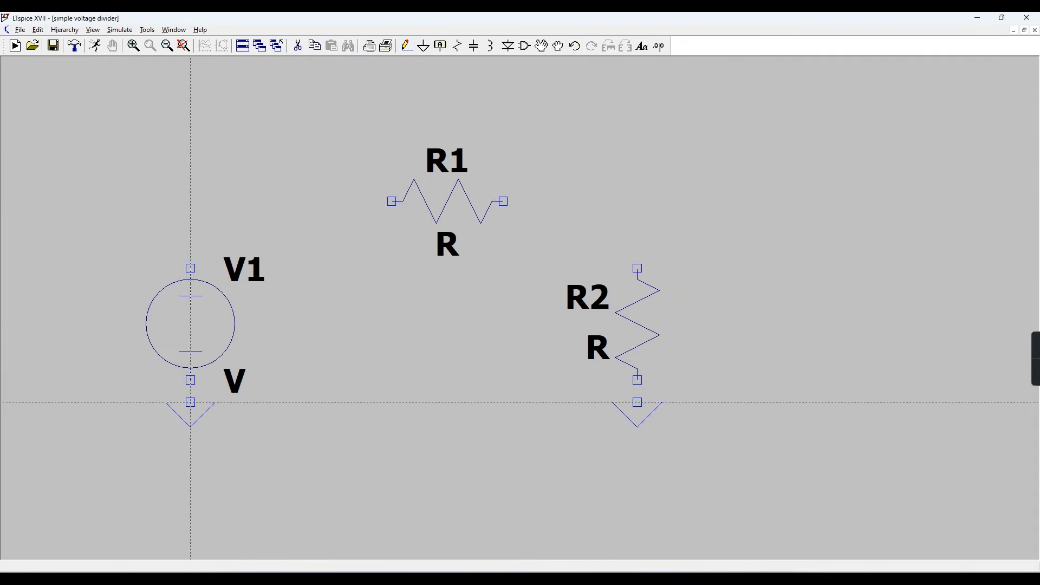
{"action": "left_click", "coordinate": [190, 402]}
{"action": "left_click", "coordinate": [190, 380]}
{"action": "left_click", "coordinate": [190, 268]}
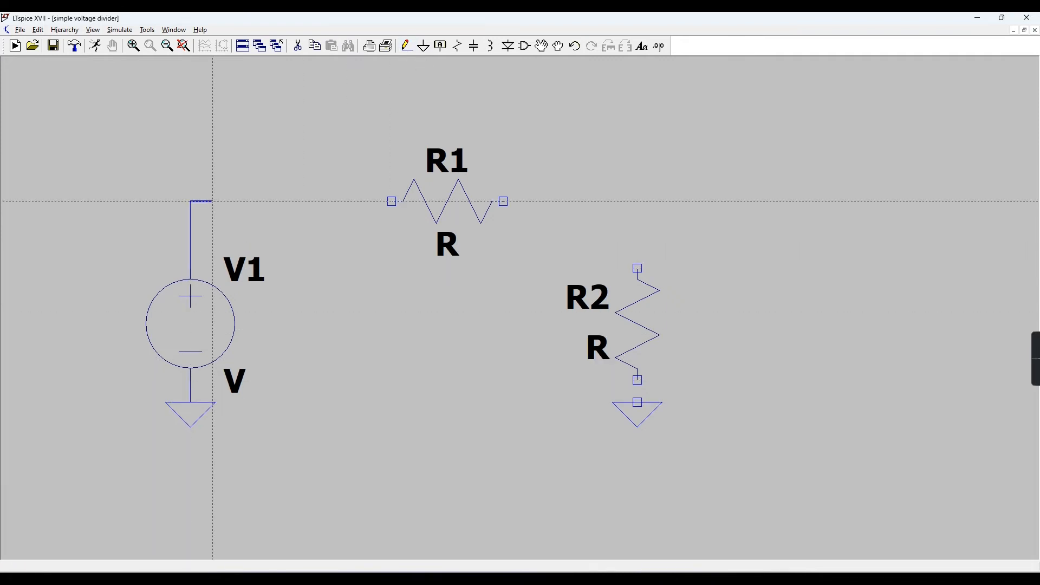
{"action": "left_click", "coordinate": [392, 202]}
{"action": "left_click", "coordinate": [503, 202]}
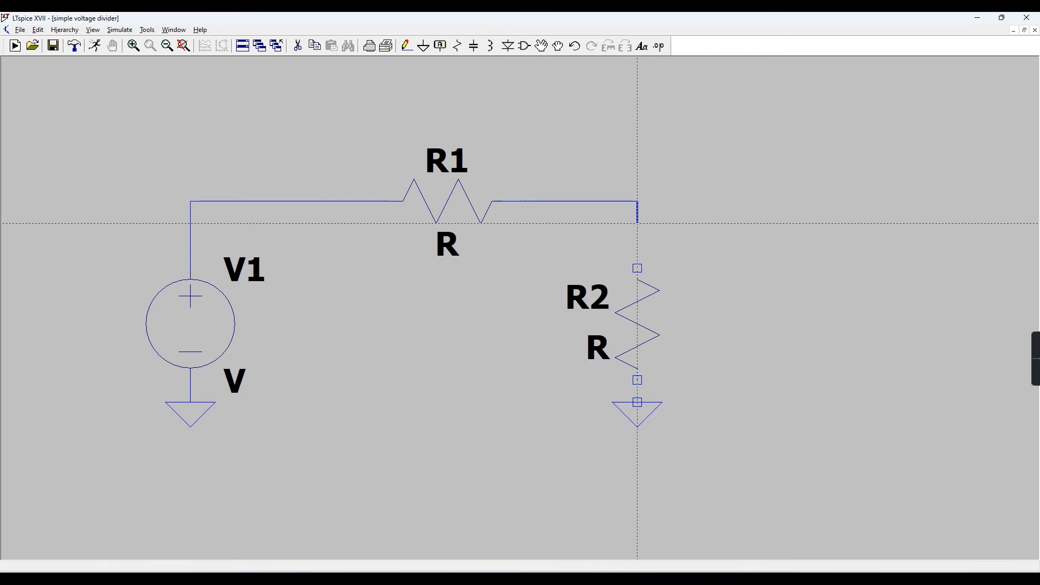
{"action": "left_click", "coordinate": [638, 268]}
{"action": "left_click", "coordinate": [638, 380]}
{"action": "left_click", "coordinate": [637, 402]}
{"action": "key", "text": "Escape"}
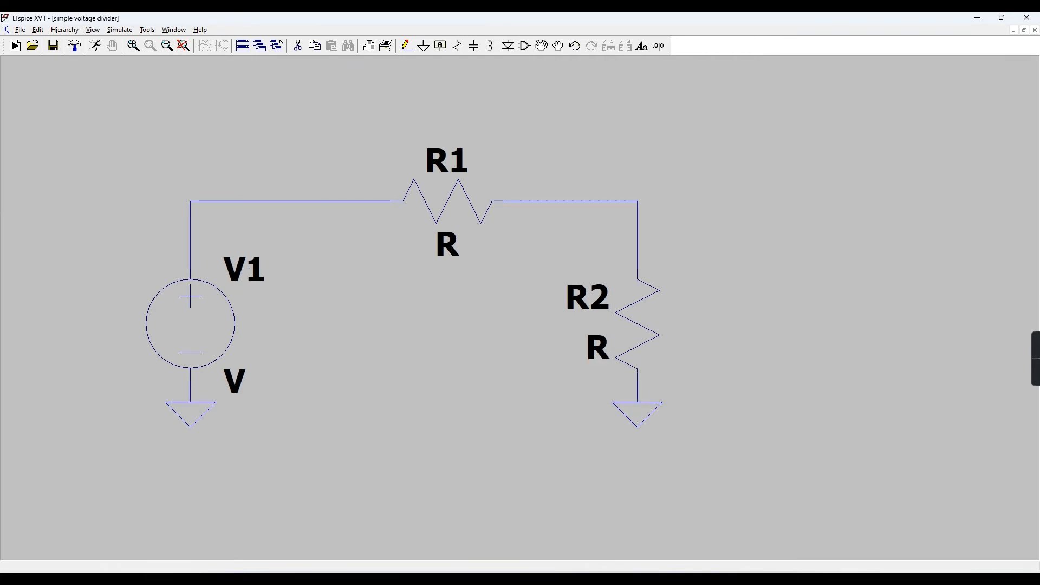
- Add a net label named vout slightly to the right of the corner between R1 and R2
{"action": "left_click", "coordinate": [441, 45]}
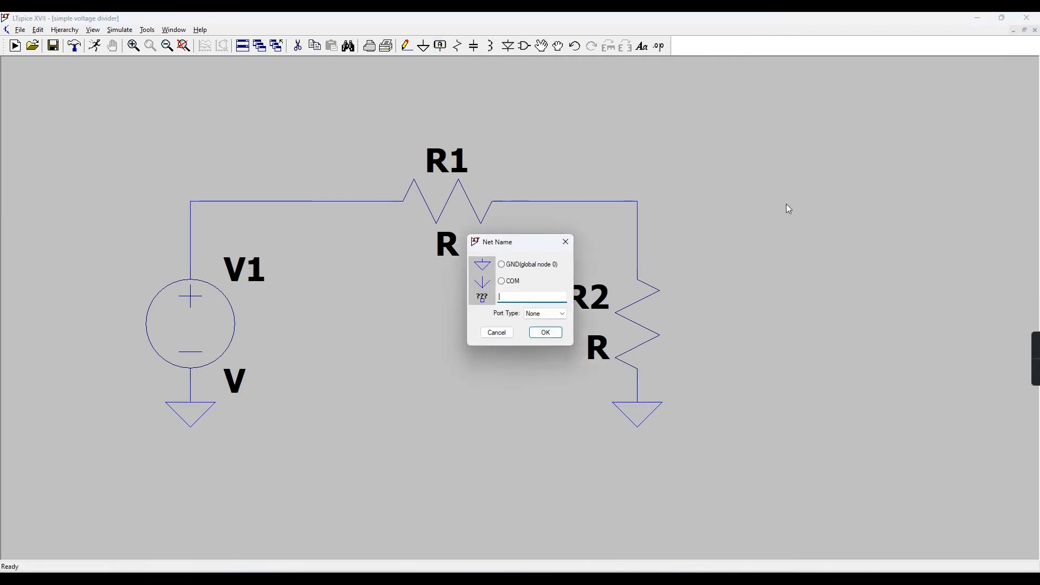
{"action": "type", "text": "vout"}
{"action": "left_click", "coordinate": [546, 333]}
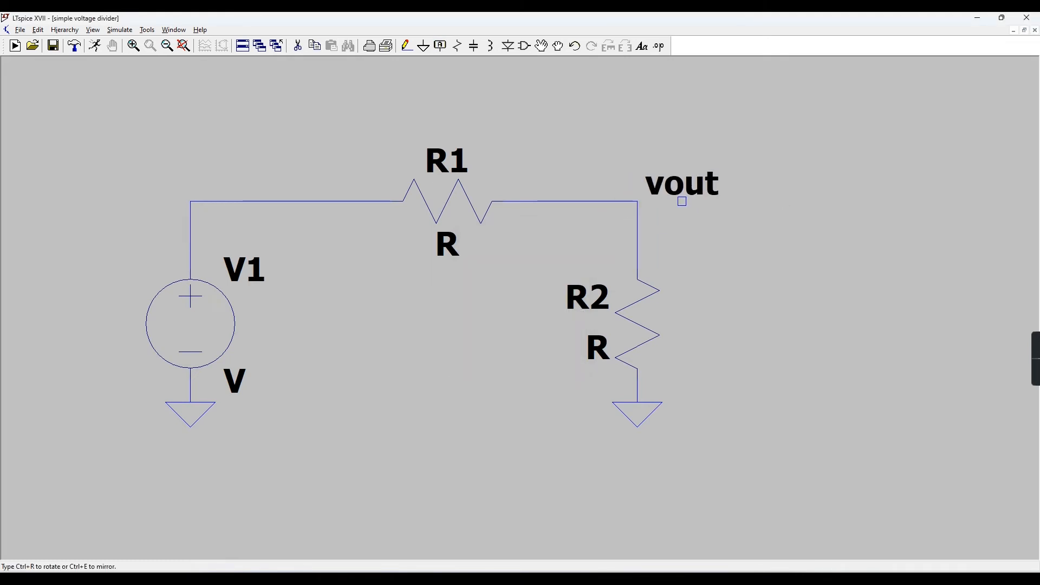
{"action": "left_click", "coordinate": [678, 208]}
- Add a net label named vin at the wire corner above voltage source V1
{"action": "left_click", "coordinate": [441, 46]}
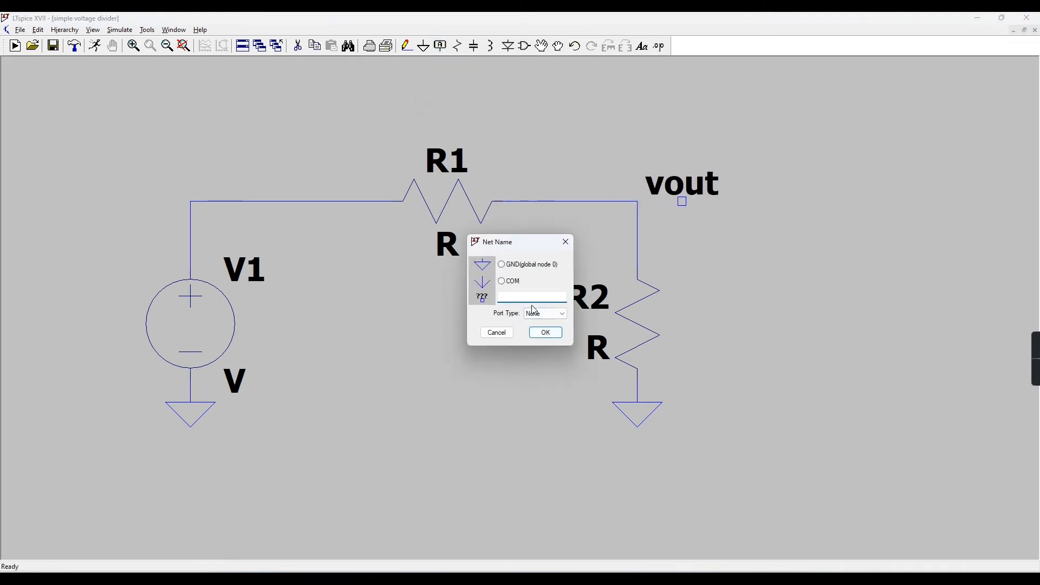
{"action": "type", "text": "vin"}
{"action": "left_click", "coordinate": [545, 333]}
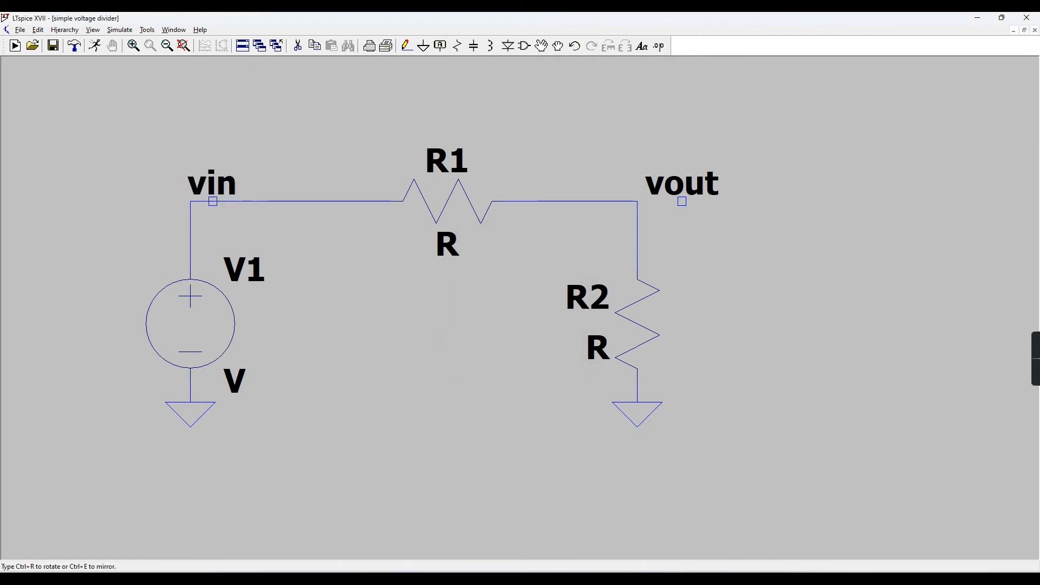
{"action": "left_click", "coordinate": [195, 203]}
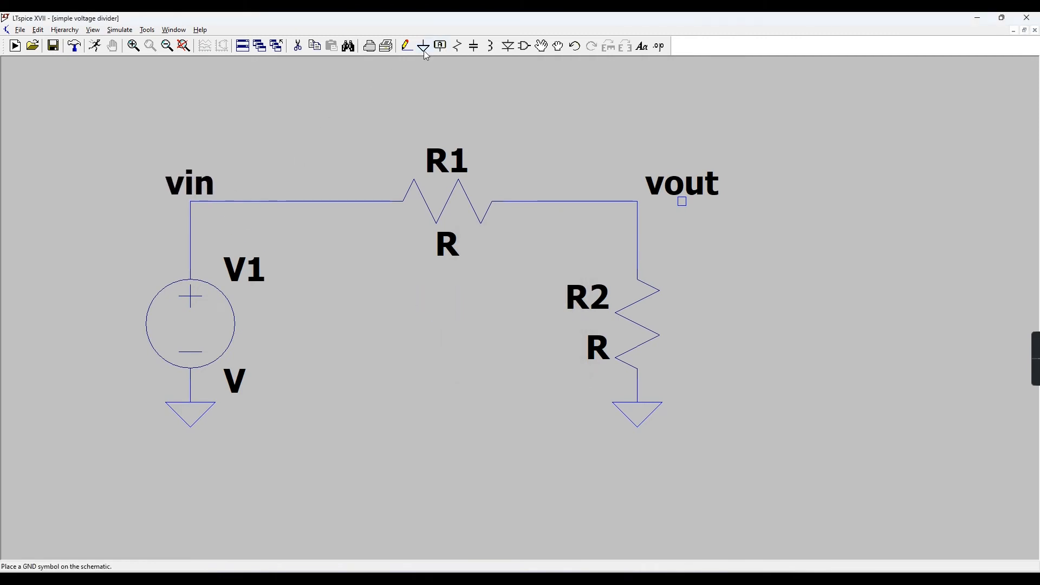
- Draw a wire connecting the vout label to the junction between R1 and R2
{"action": "left_click", "coordinate": [407, 46]}
{"action": "left_click", "coordinate": [682, 201]}
{"action": "left_click", "coordinate": [638, 201]}
{"action": "key", "text": "Escape"}
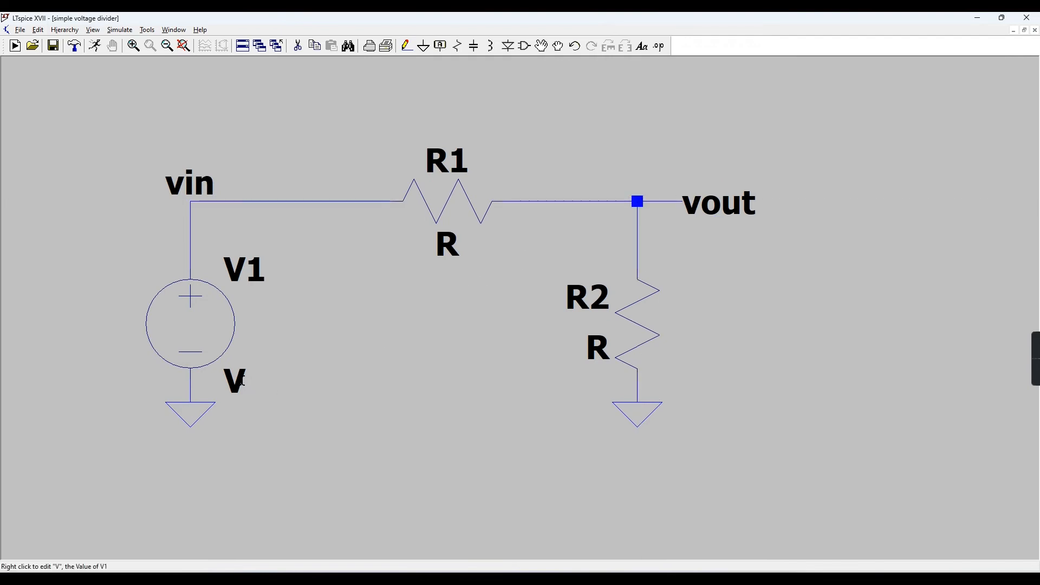
- Set the value of voltage source V1 to 6
{"action": "right_click", "coordinate": [242, 382]}
{"action": "type", "text": "6"}
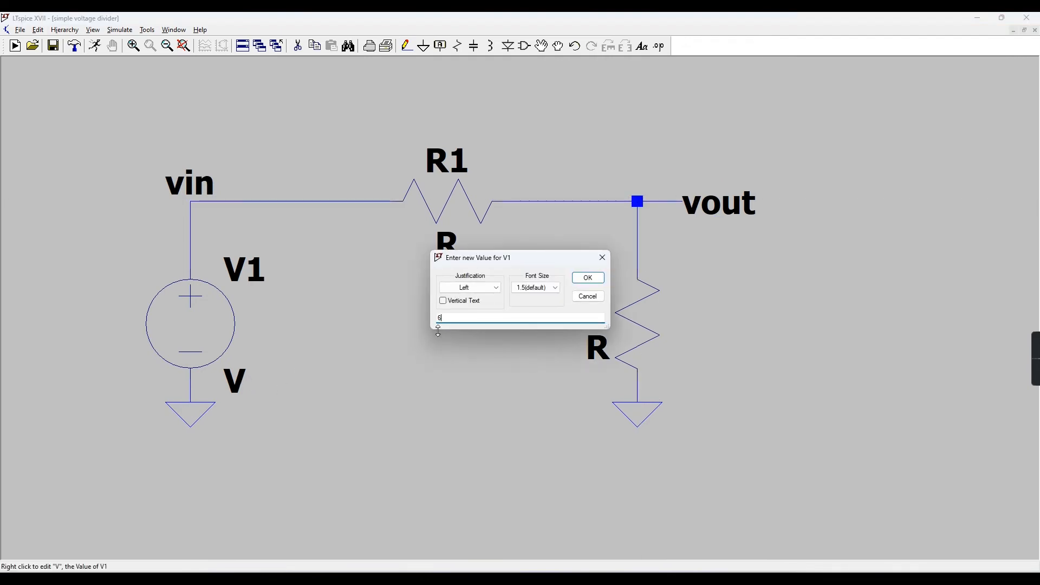
{"action": "left_click", "coordinate": [589, 278]}
- Set the resistance of R1 to 1k and of R2 to 2k
{"action": "right_click", "coordinate": [447, 244]}
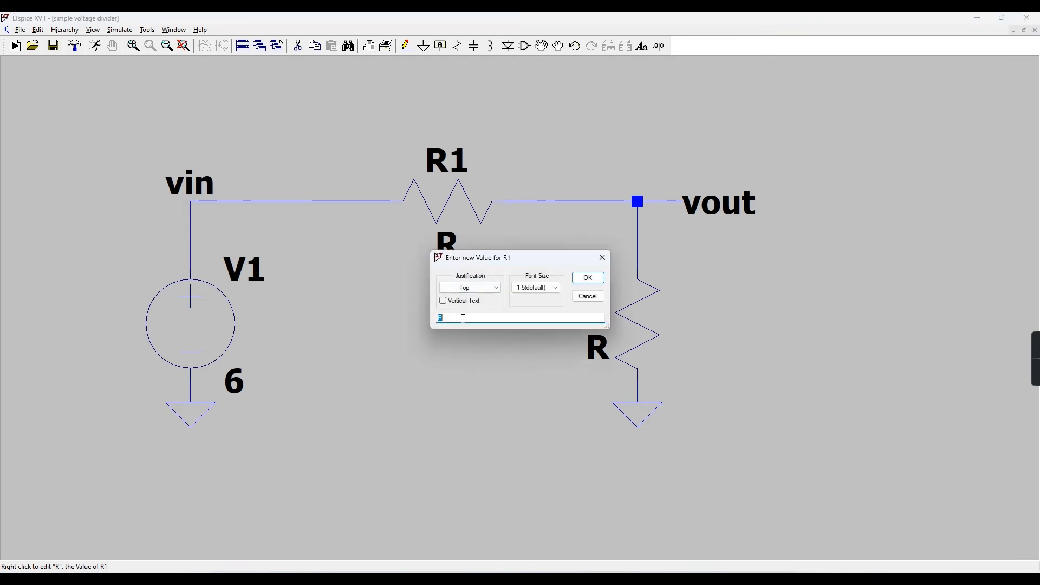
{"action": "type", "text": "1k"}
{"action": "left_click", "coordinate": [589, 278]}
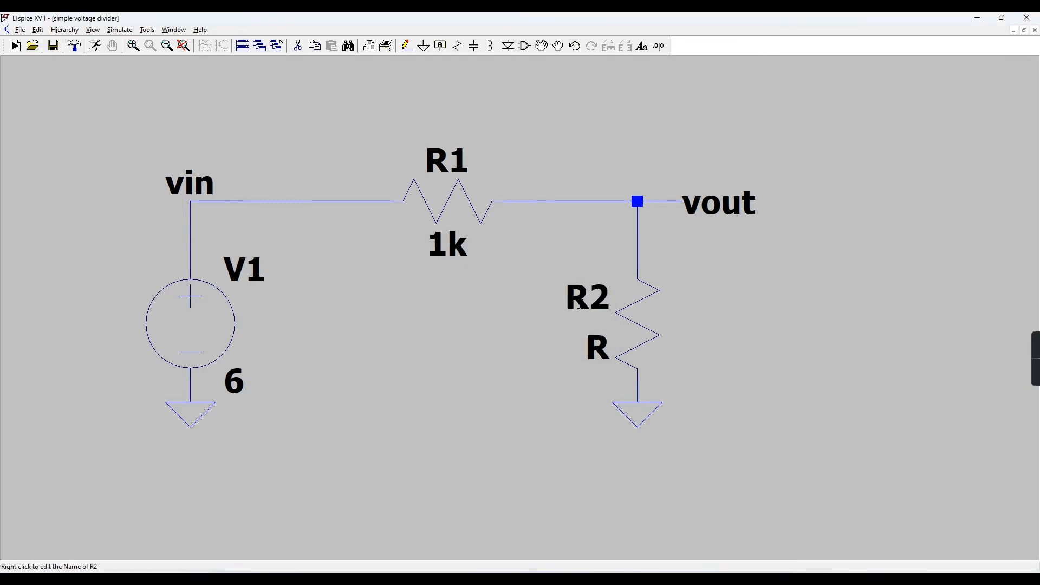
{"action": "right_click", "coordinate": [599, 349]}
{"action": "type", "text": "2k"}
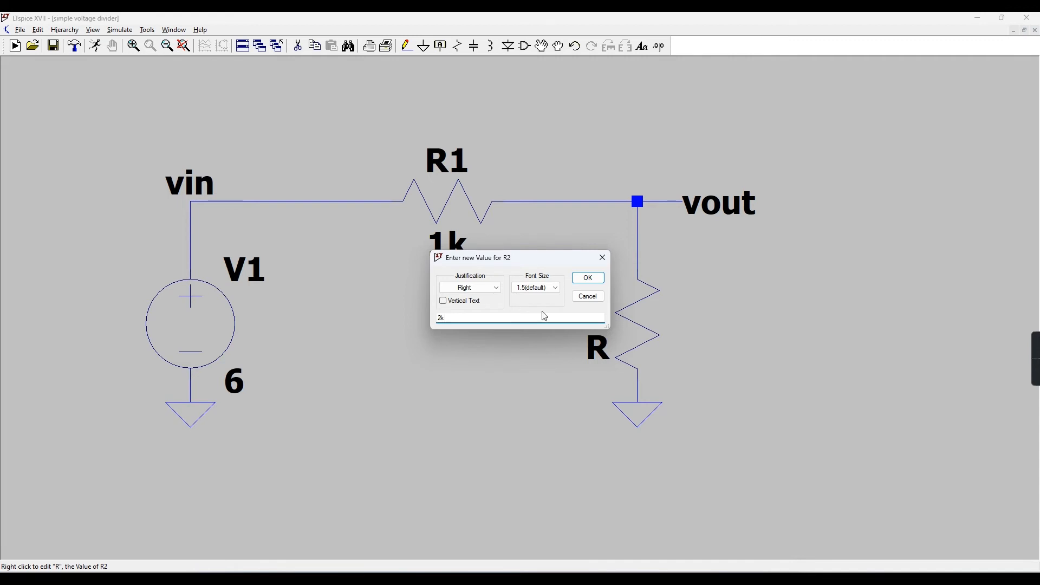
{"action": "left_click", "coordinate": [588, 277]}
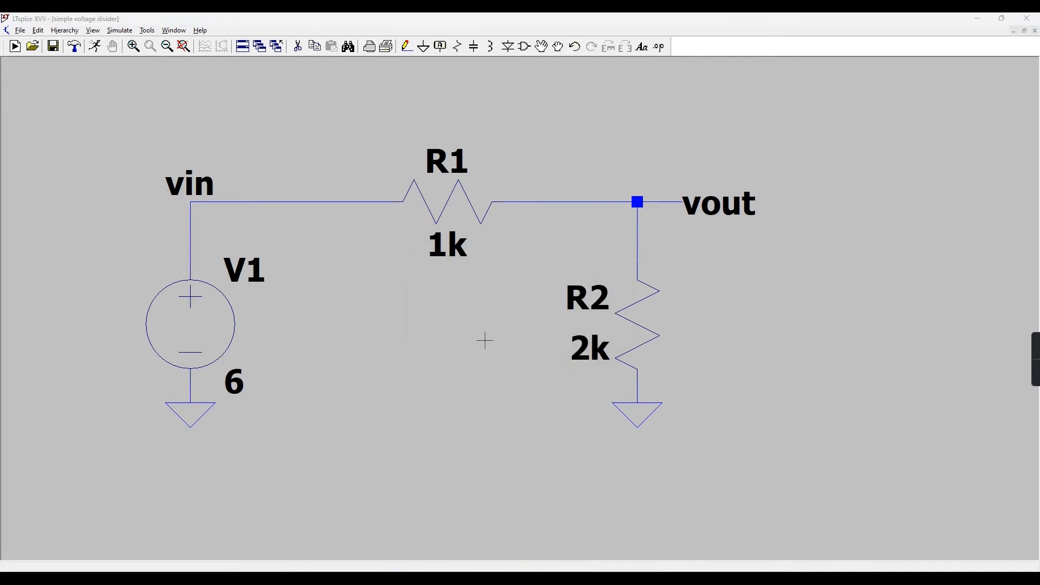
- Define a transient analysis with a stop time of 0.01 and place its .tran directive below voltage source V1
{"action": "left_click", "coordinate": [118, 31]}
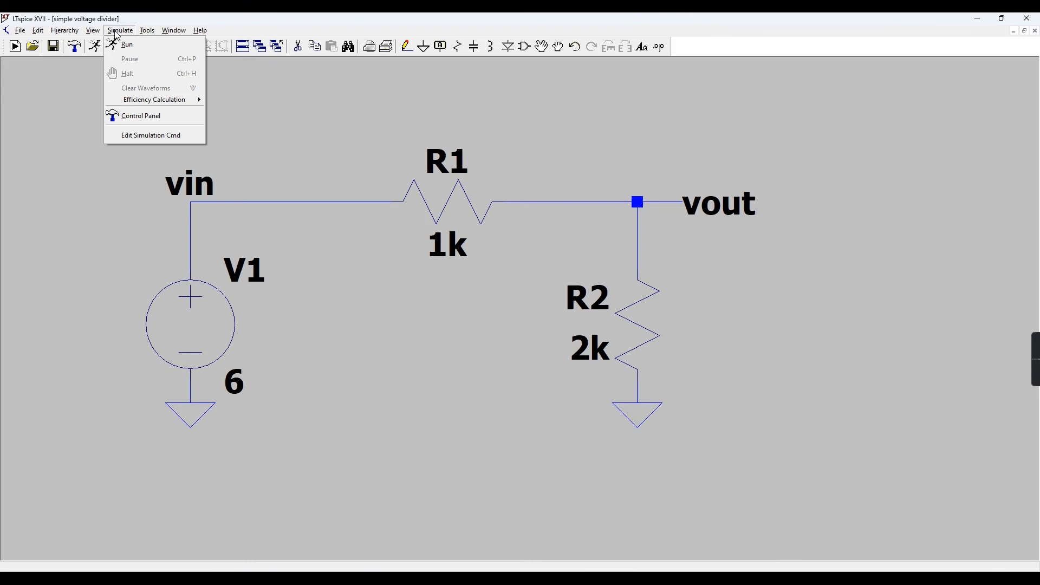
{"action": "left_click", "coordinate": [150, 135]}
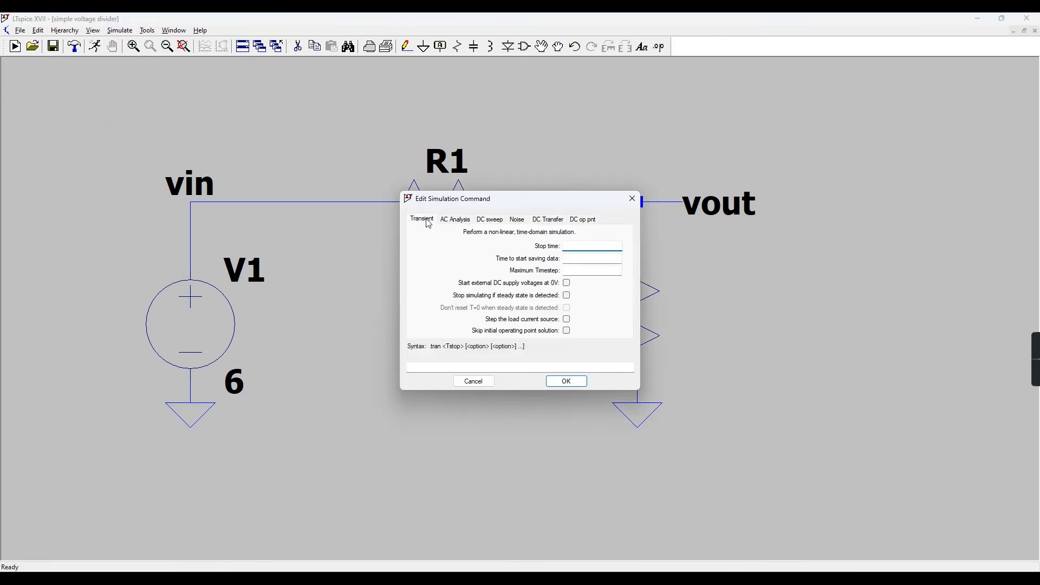
{"action": "type", "text": "0.01"}
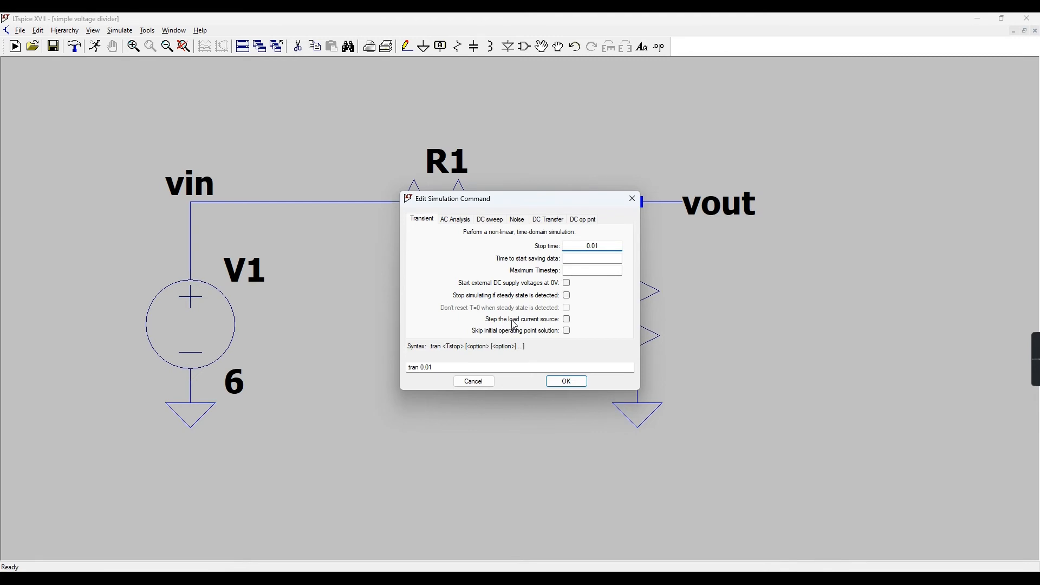
{"action": "left_click", "coordinate": [558, 381]}
{"action": "left_click", "coordinate": [179, 481]}
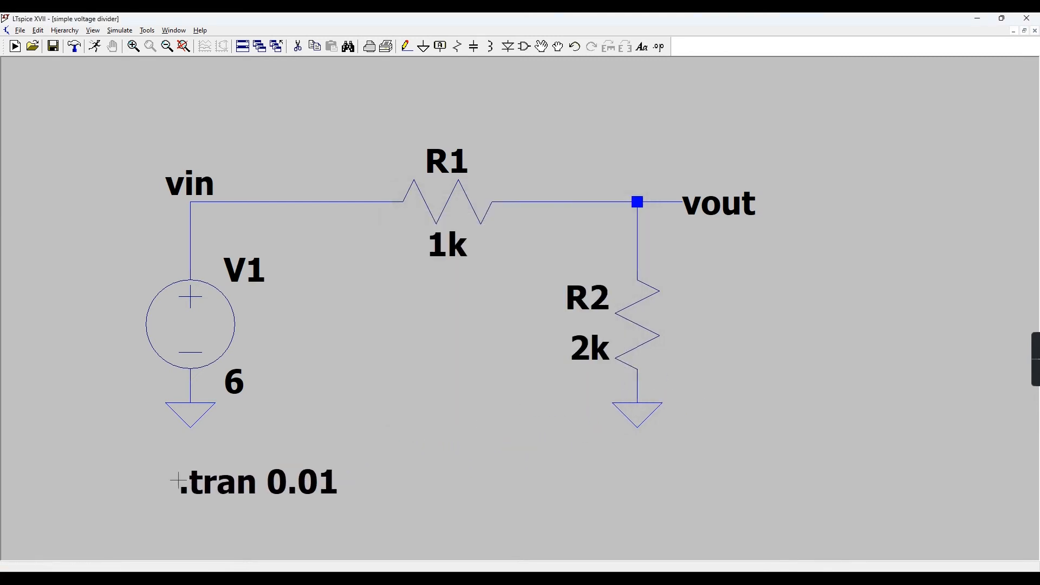
- Run the simulation and plot the voltages at the vin and vout nets
{"action": "left_click", "coordinate": [99, 47]}
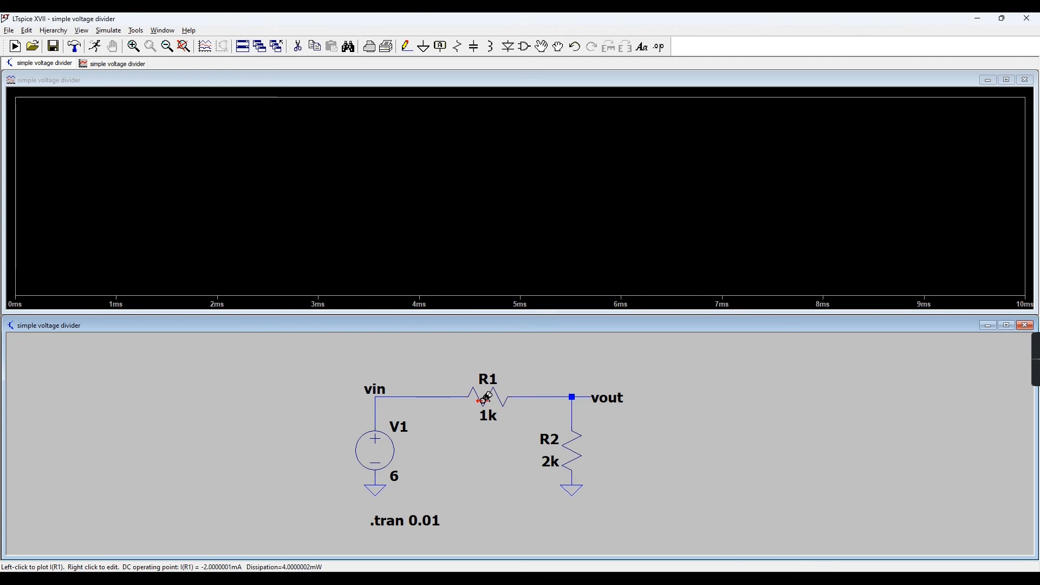
{"action": "left_click", "coordinate": [461, 395]}
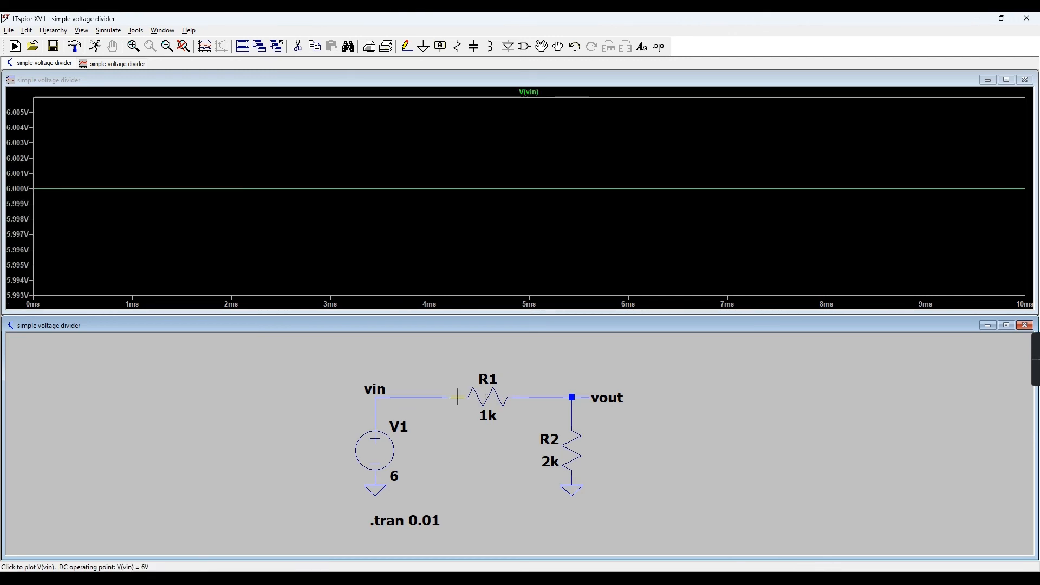
{"action": "left_click", "coordinate": [575, 418]}
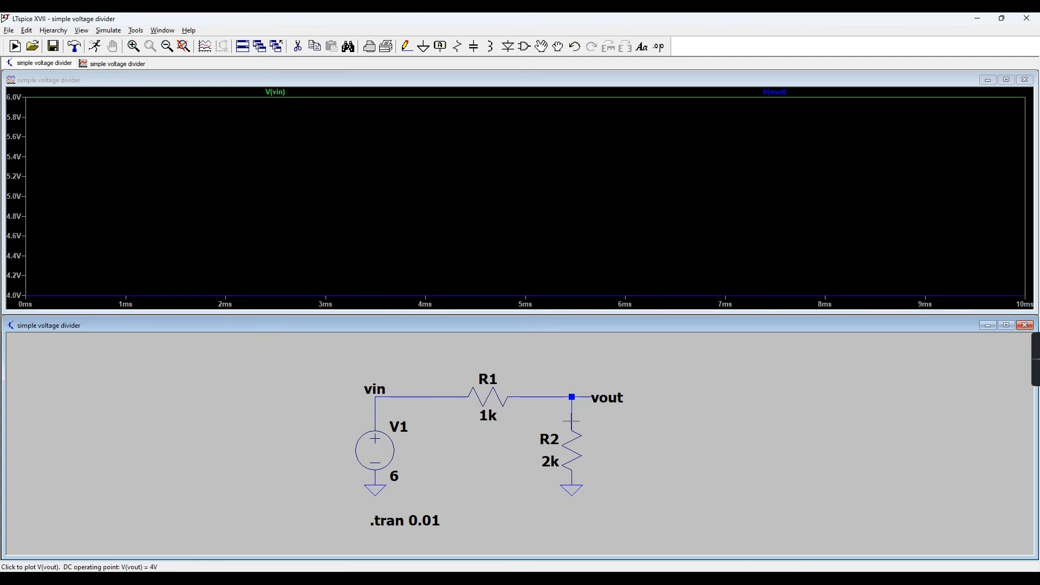
- Set the plot's vertical axis limits to 0V at the bottom and 10V at the top
{"action": "right_click", "coordinate": [16, 198]}
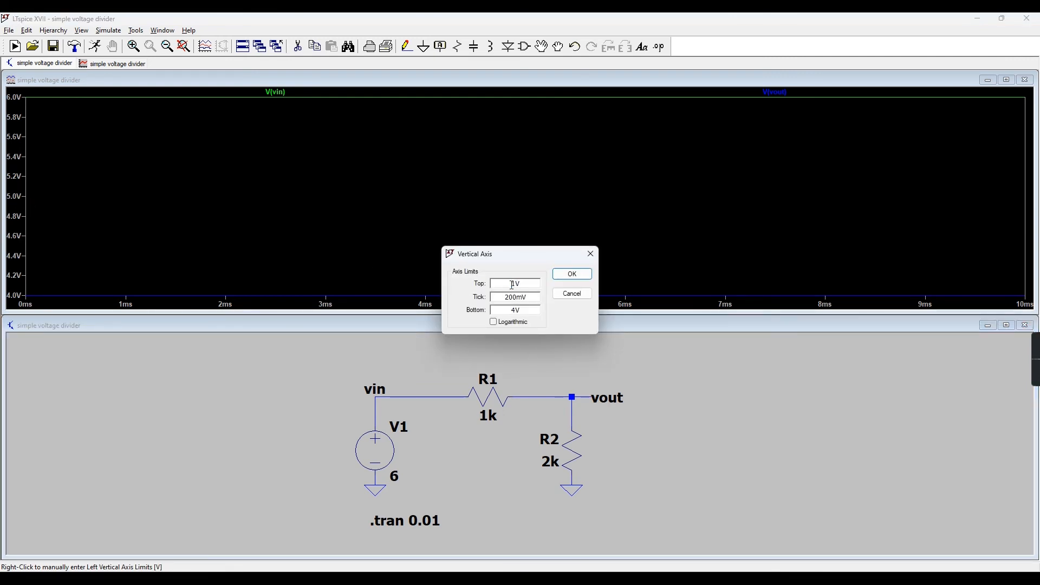
{"action": "key", "text": "BackSpace"}
{"action": "key", "text": "BackSpace"}
{"action": "key", "text": "BackSpace"}
{"action": "key", "text": "BackSpace"}
{"action": "left_click", "coordinate": [567, 275]}
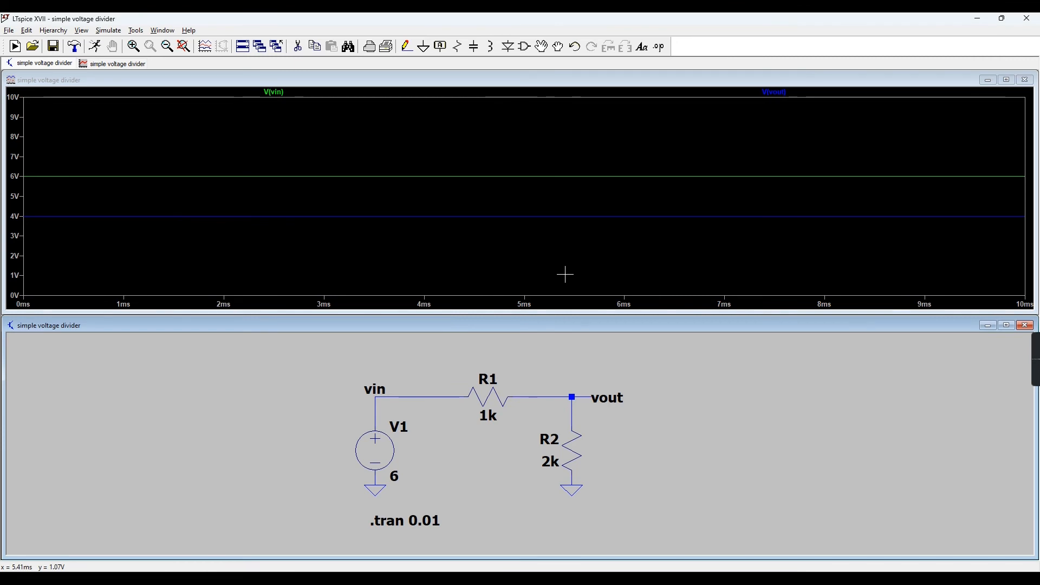
- Read the voltages of the V(vin) and V(vout) traces with a cursor, then dismiss the cursor readout
{"action": "left_click", "coordinate": [280, 92]}
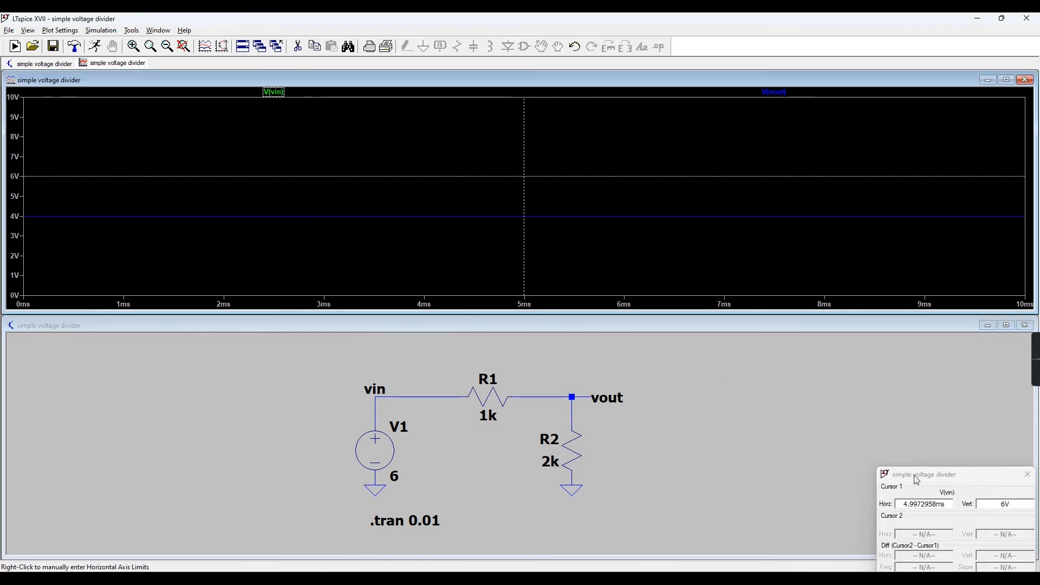
{"action": "mouse_move", "coordinate": [912, 475]}
{"action": "left_mouse_down"}
{"action": "mouse_move", "coordinate": [669, 291]}
{"action": "mouse_move", "coordinate": [577, 164]}
{"action": "left_mouse_up"}
{"action": "double_click", "coordinate": [660, 189]}
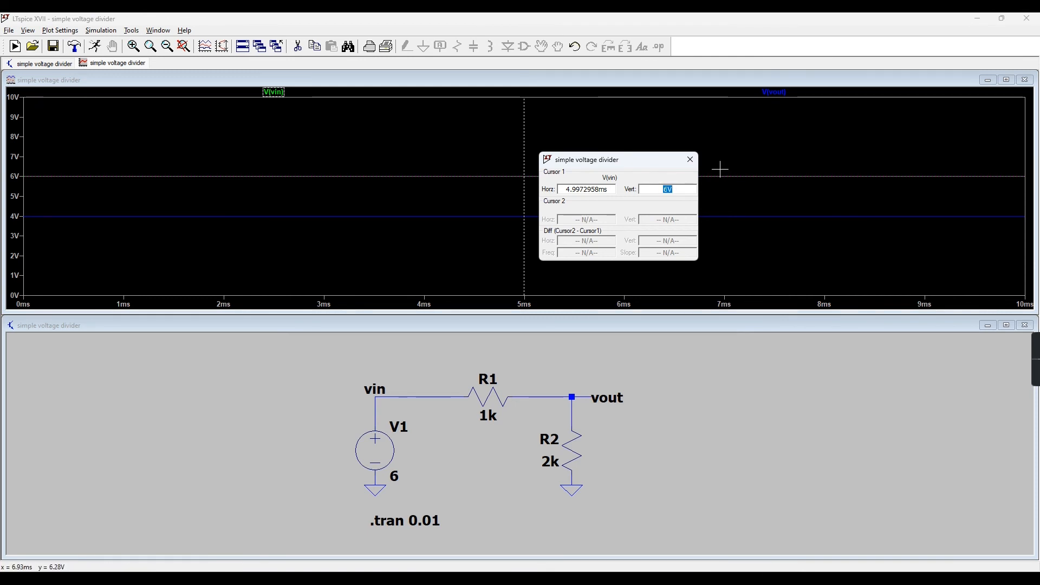
{"action": "left_click", "coordinate": [775, 92]}
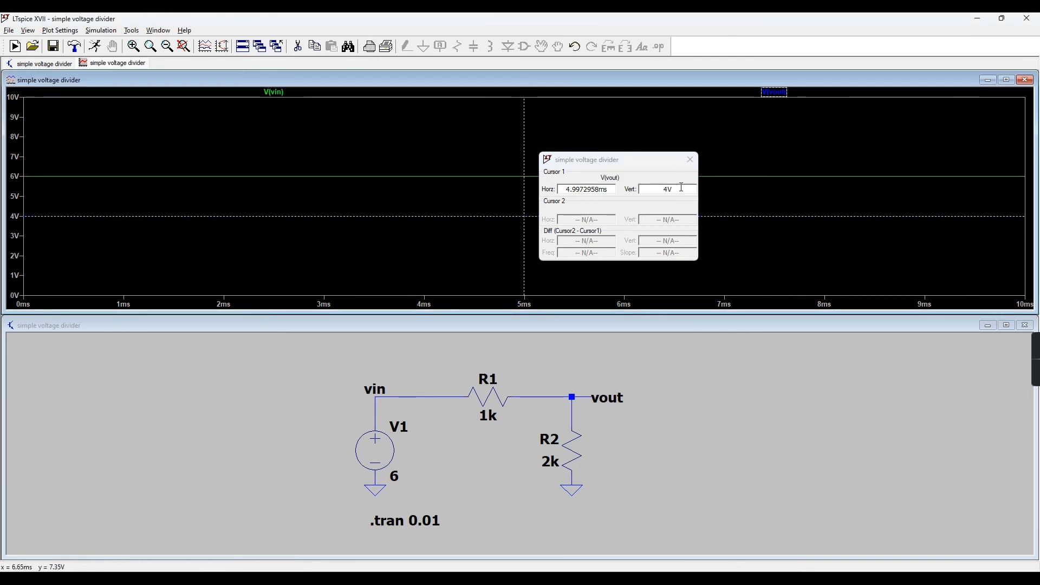
{"action": "double_click", "coordinate": [661, 189]}
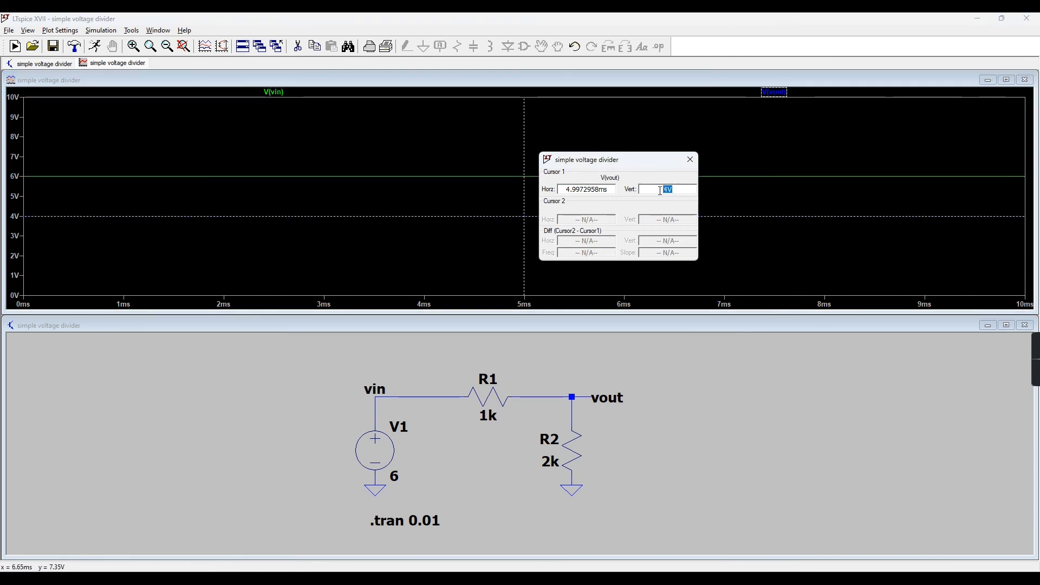
{"action": "left_click", "coordinate": [689, 162]}
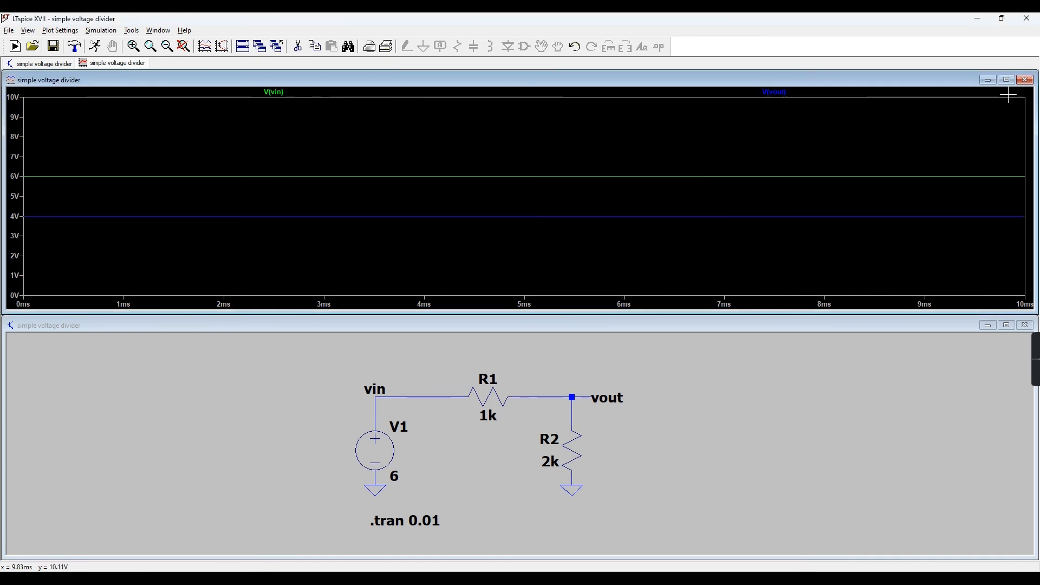
- Close the waveform plot, maximize the schematic and place operating-point voltage labels on the vin wire and the vout junction
{"action": "left_click", "coordinate": [1026, 81]}
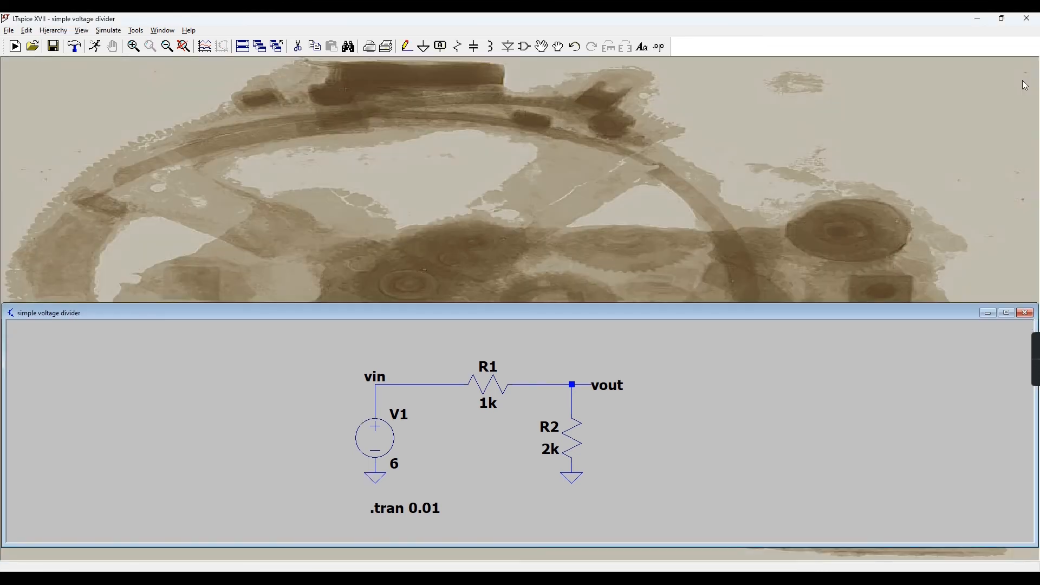
{"action": "left_click", "coordinate": [1007, 314]}
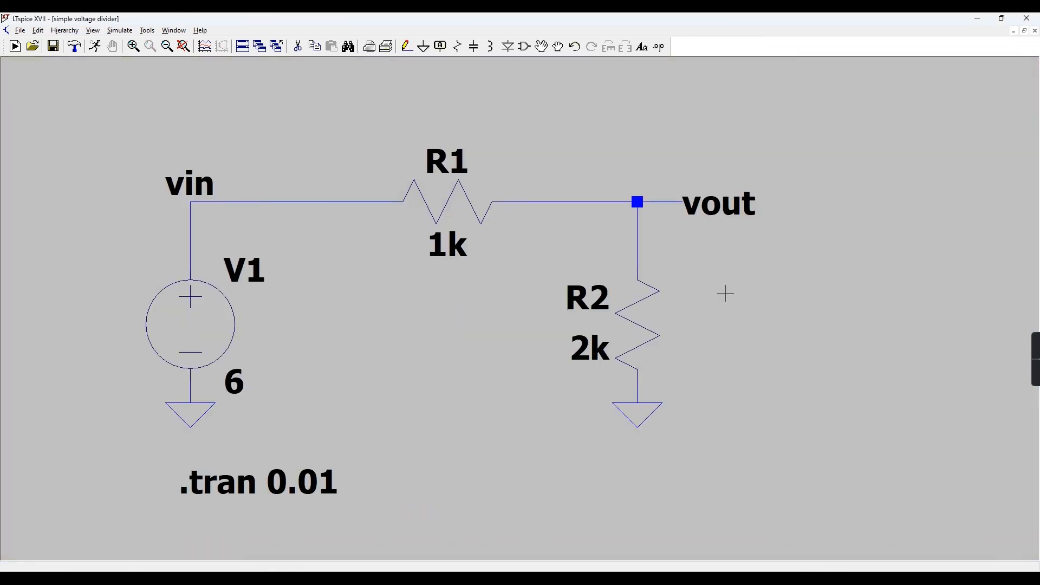
{"action": "left_click", "coordinate": [267, 201]}
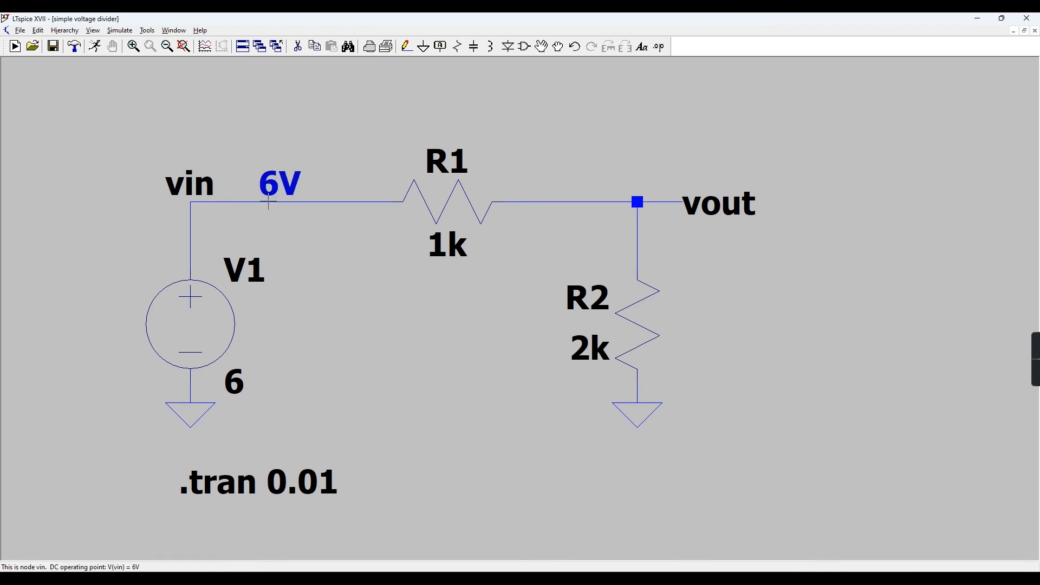
{"action": "left_click", "coordinate": [638, 201]}
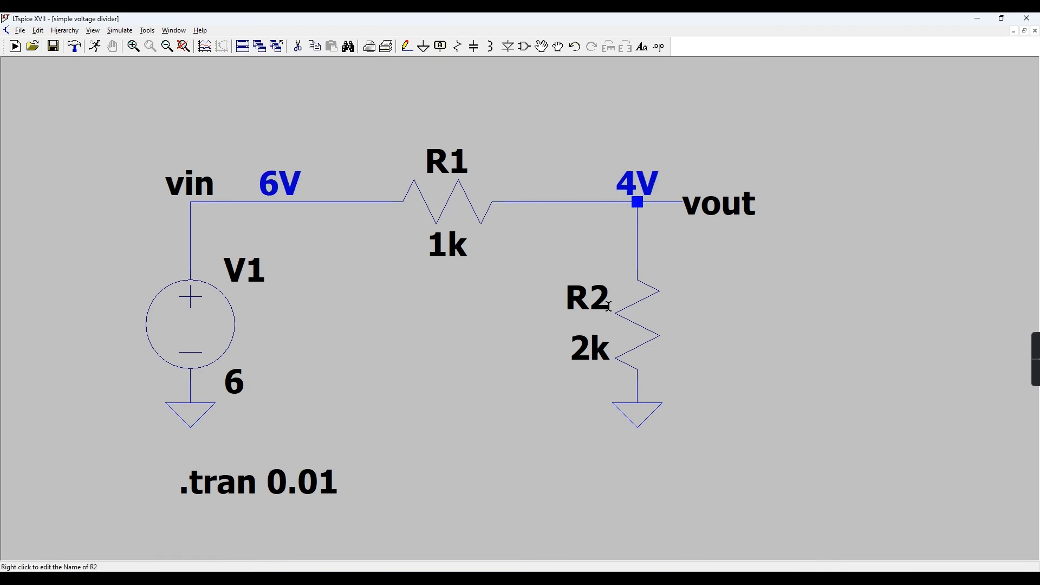
- Add an operating-point data label that displays I(R2) at resistor R2 and move it to the resistor's right side
{"action": "left_click", "coordinate": [637, 280]}
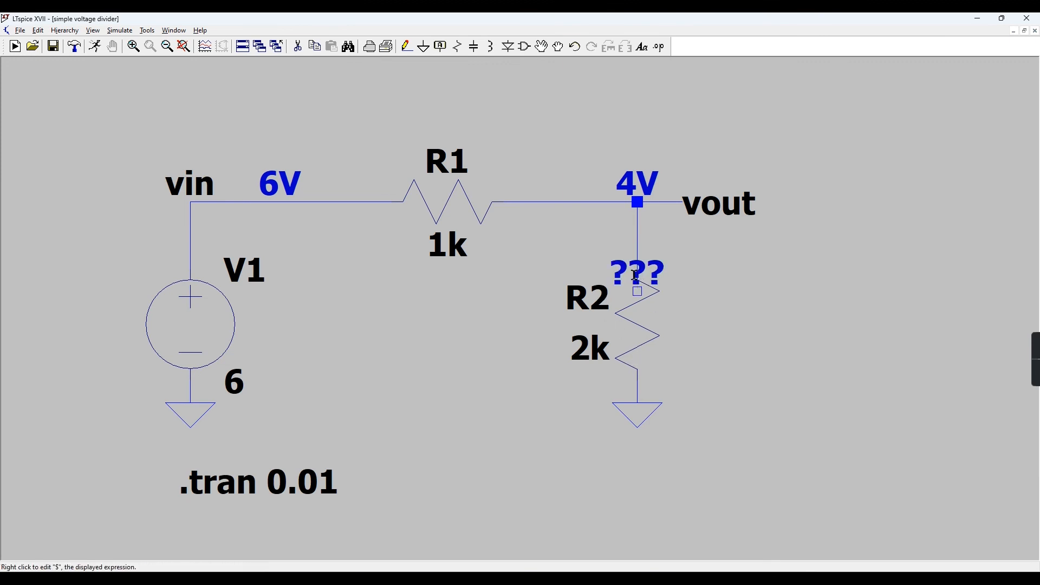
{"action": "right_click", "coordinate": [637, 274]}
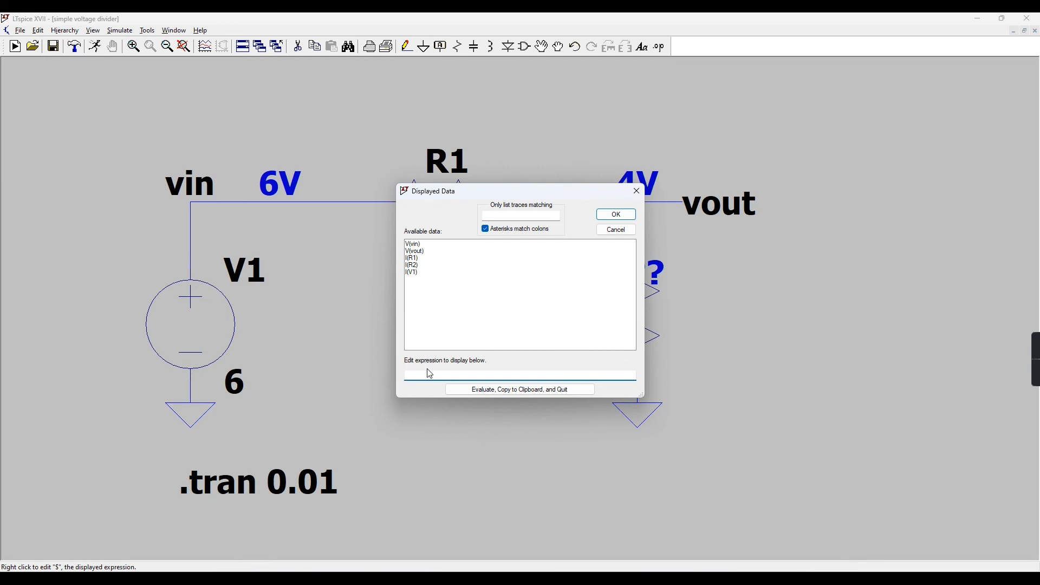
{"action": "left_click", "coordinate": [416, 265]}
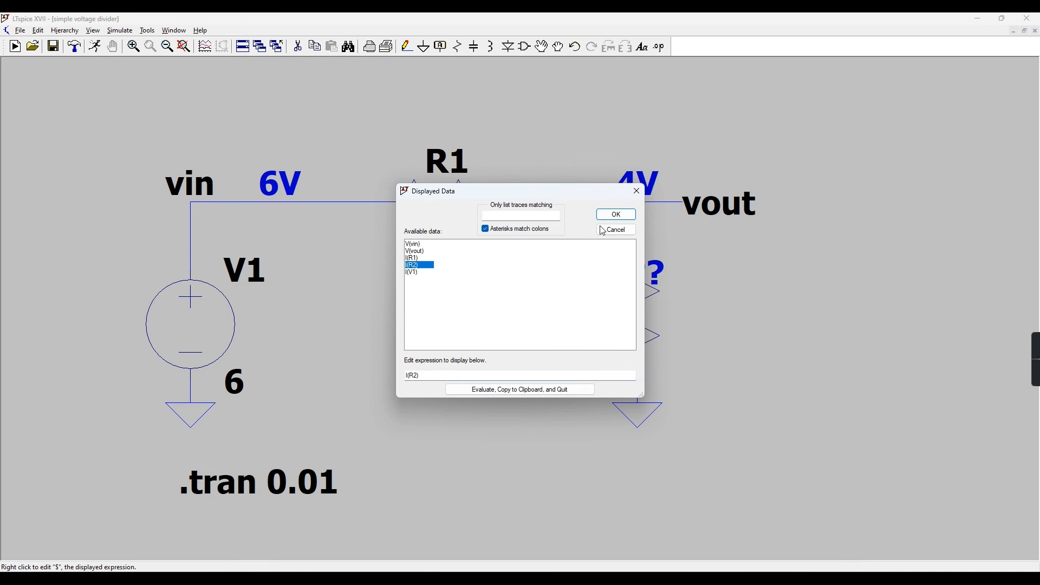
{"action": "left_click", "coordinate": [610, 215]}
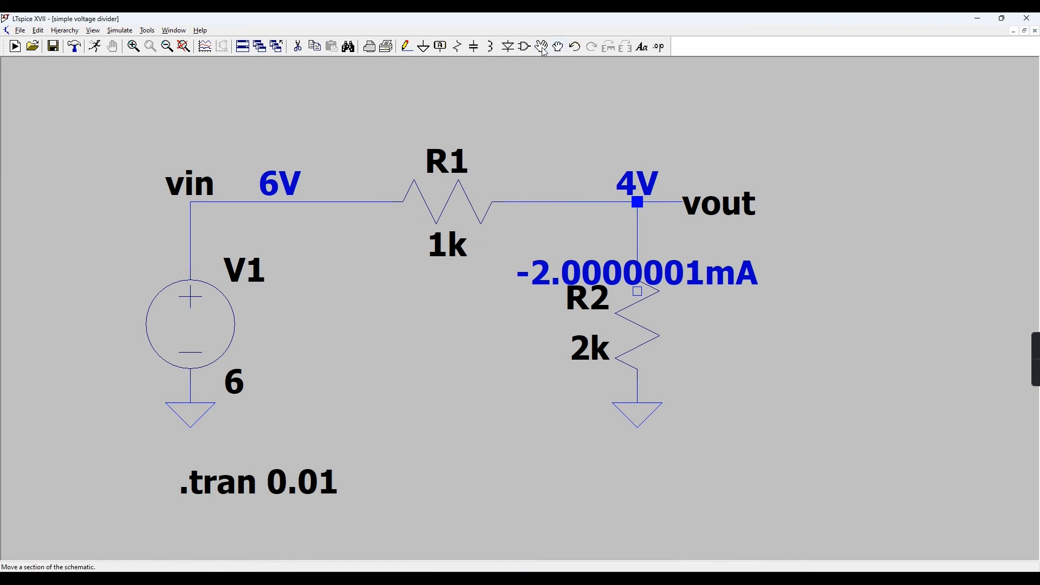
{"action": "left_click", "coordinate": [585, 271]}
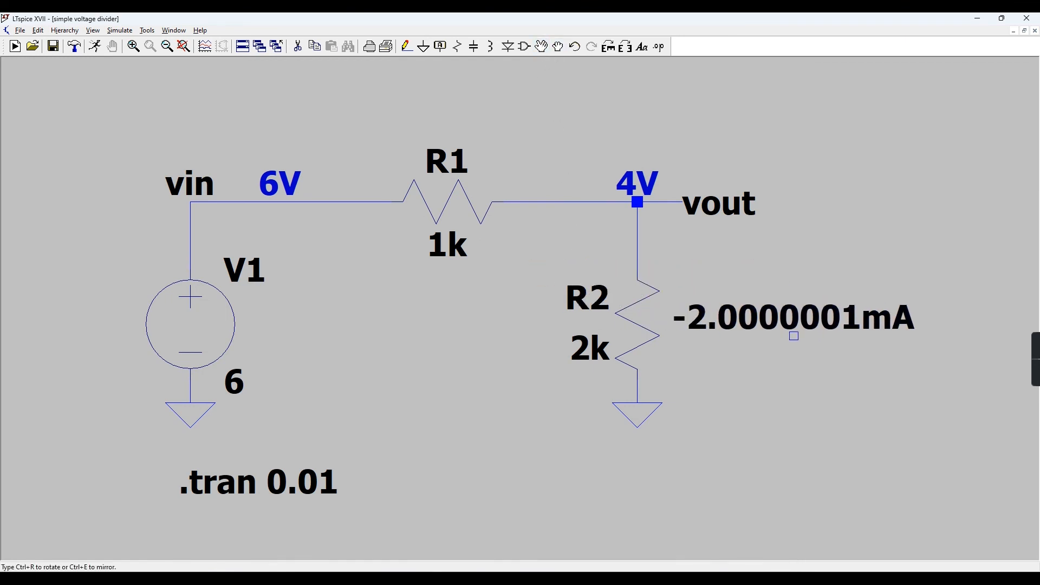
{"action": "left_click", "coordinate": [755, 317]}
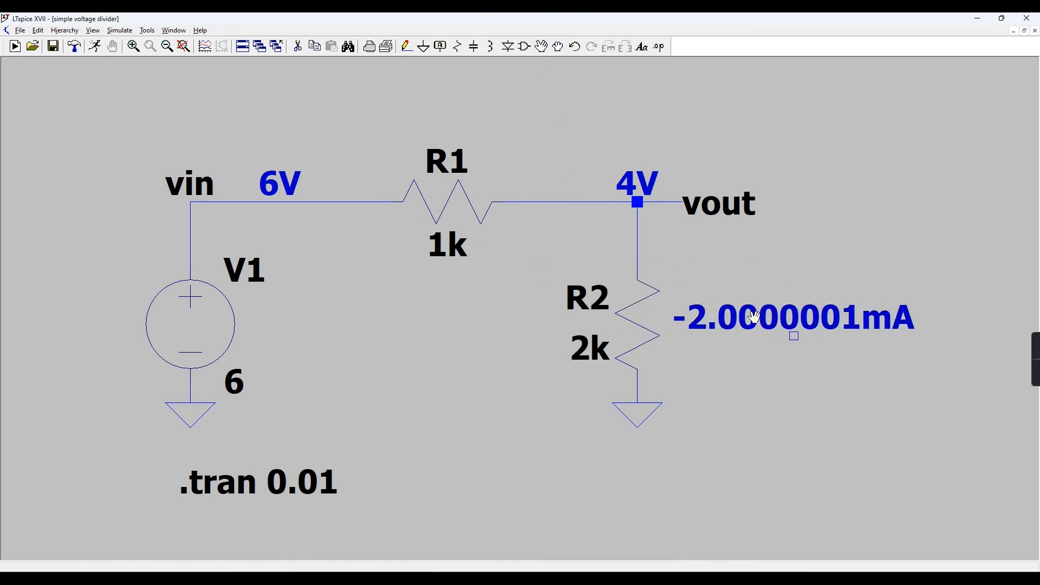